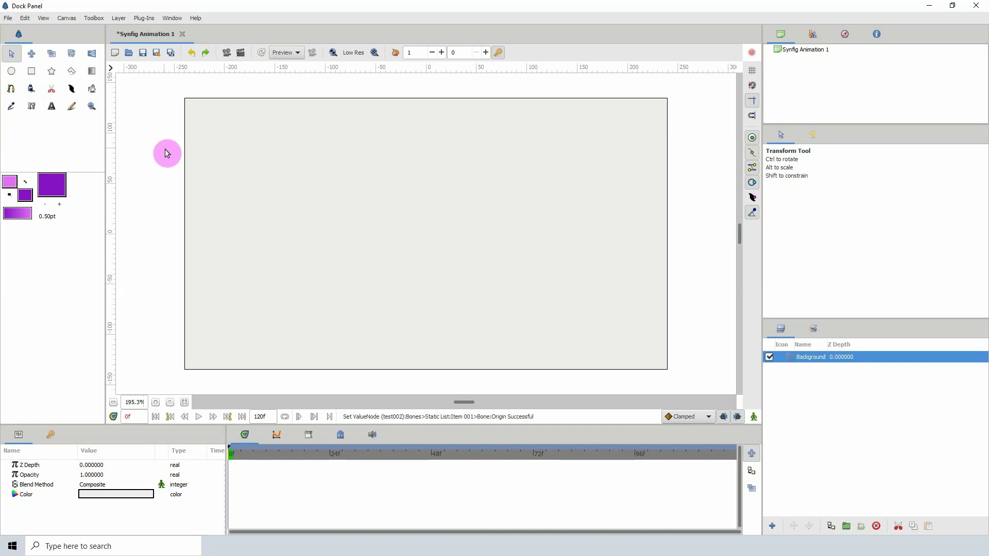
- Create the skeleton layer test002 with a first bone shaped as an upper leg, running down from an origin of about (-38, 82) pt
click(31, 107)
click(387, 200)
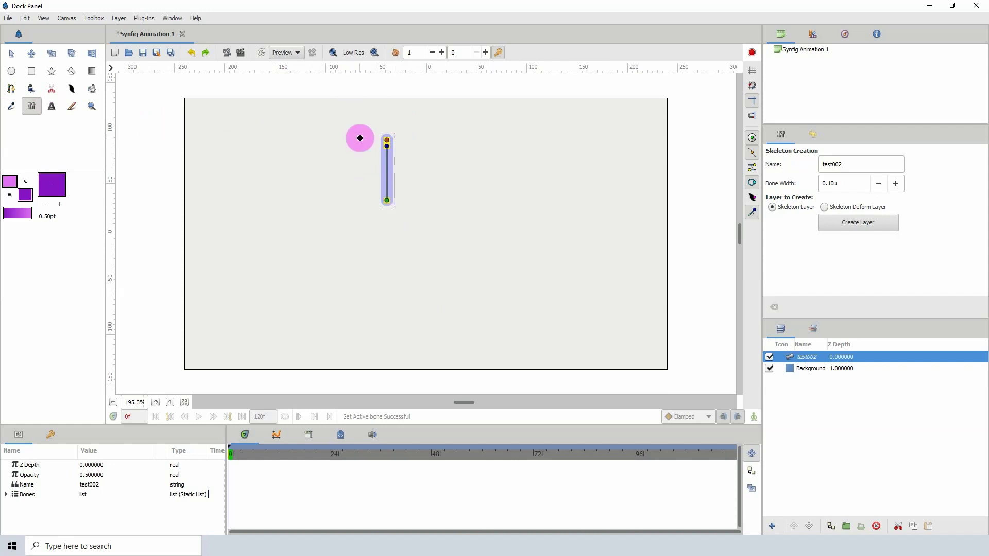
click(11, 55)
click(387, 140)
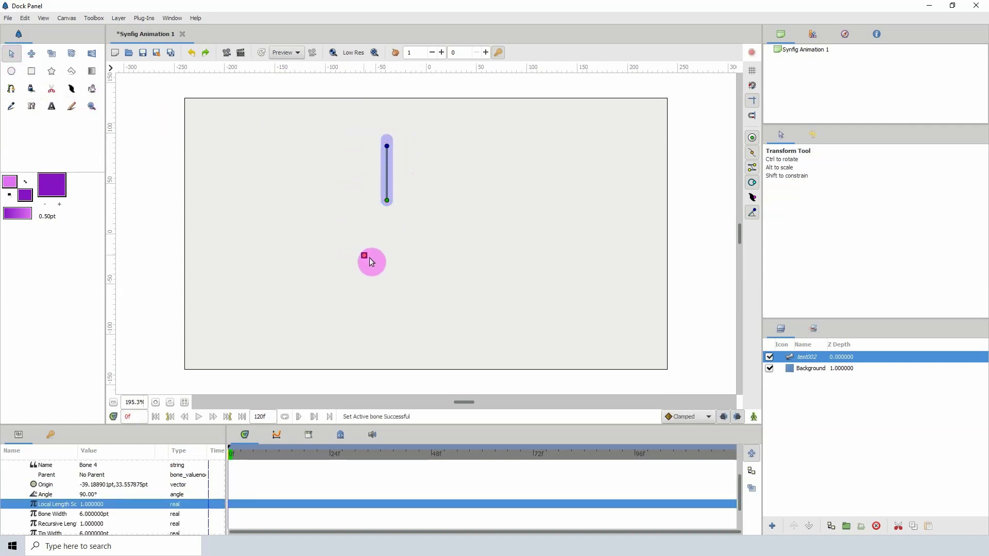
drag(369, 258, 382, 254)
drag(387, 200, 388, 152)
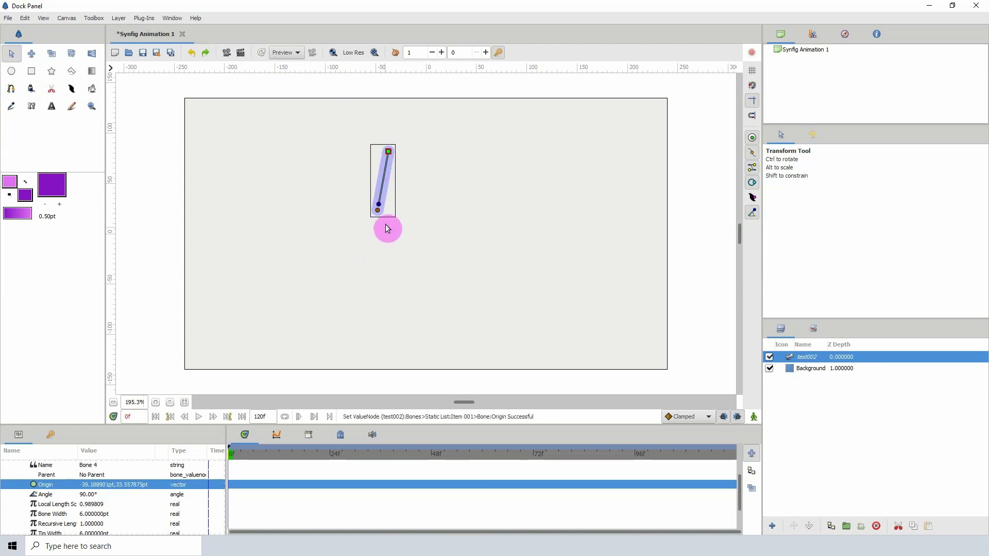
drag(378, 211, 377, 223)
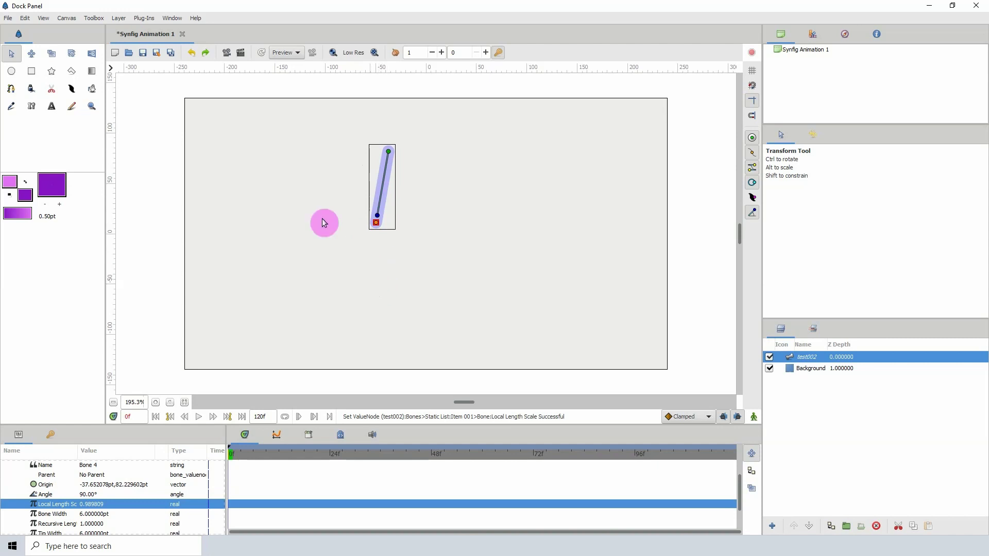
- Add a child bone under the upper-leg bone and place it as the lower leg, slanting down from the knee to the ankle
click(33, 107)
click(365, 273)
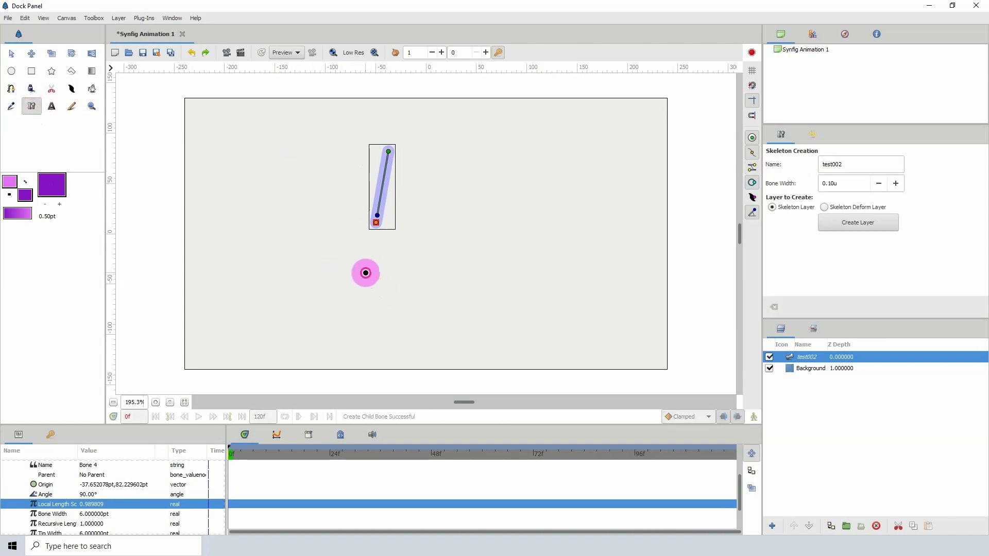
click(11, 54)
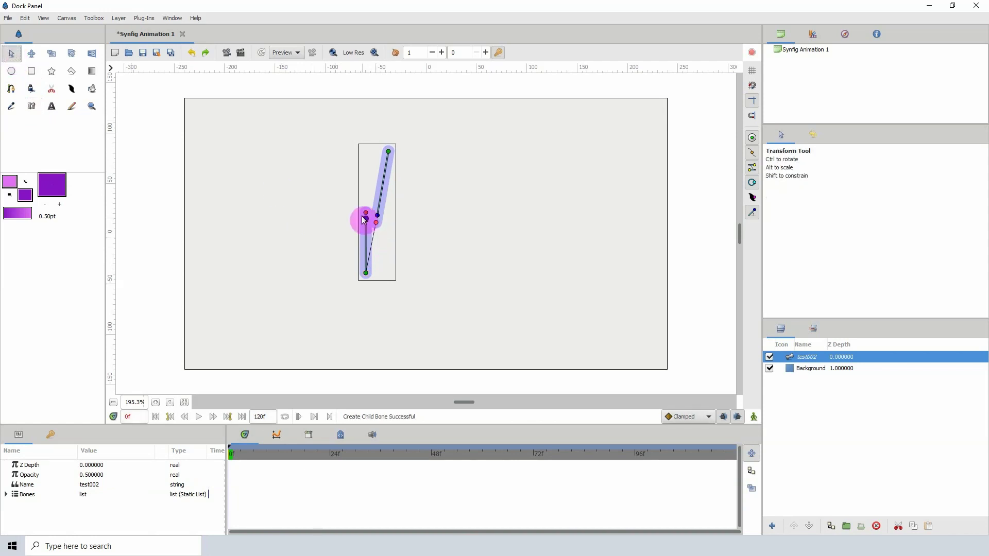
click(364, 213)
drag(374, 323, 374, 321)
click(377, 236)
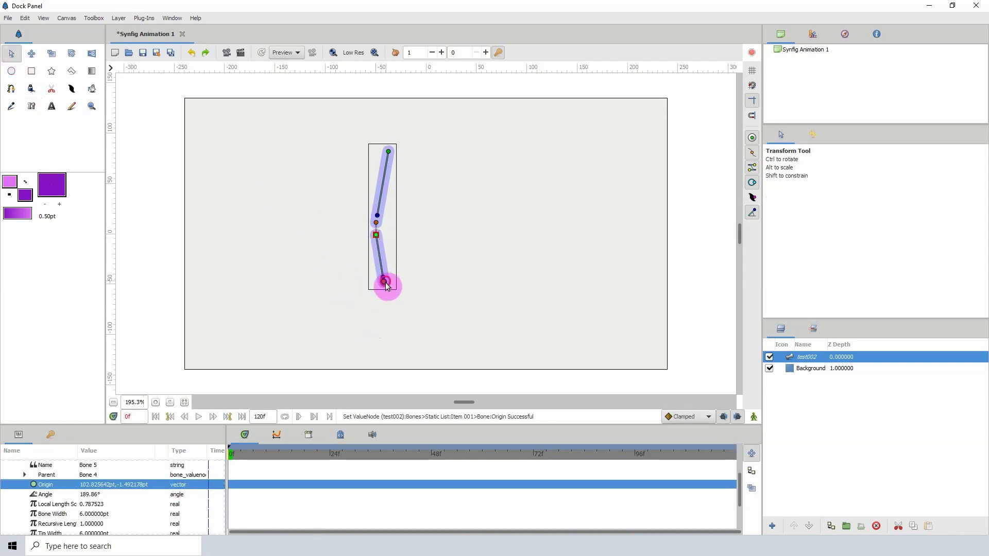
click(389, 304)
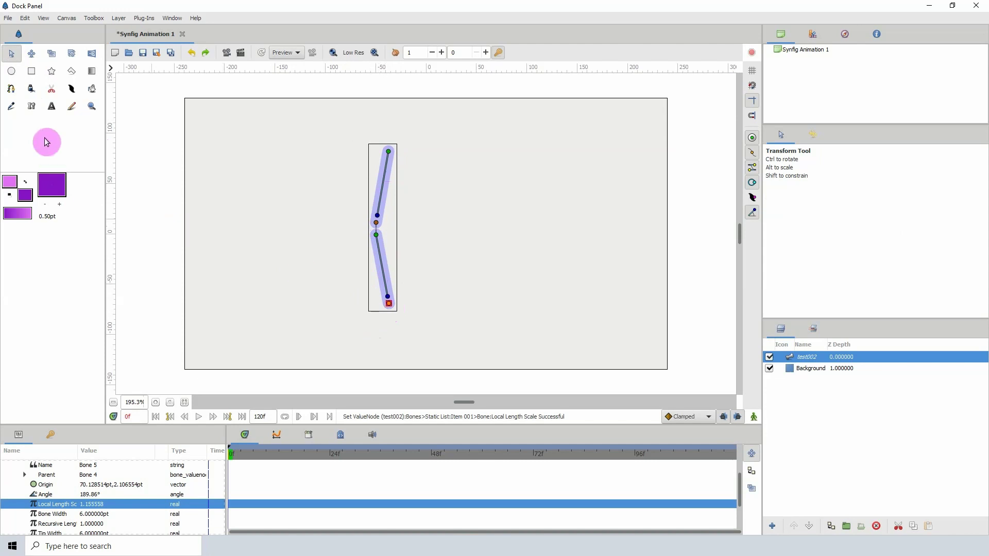
- Add a child bone to the lower leg and lay it horizontally from the ankle toward the toes as the foot
click(33, 106)
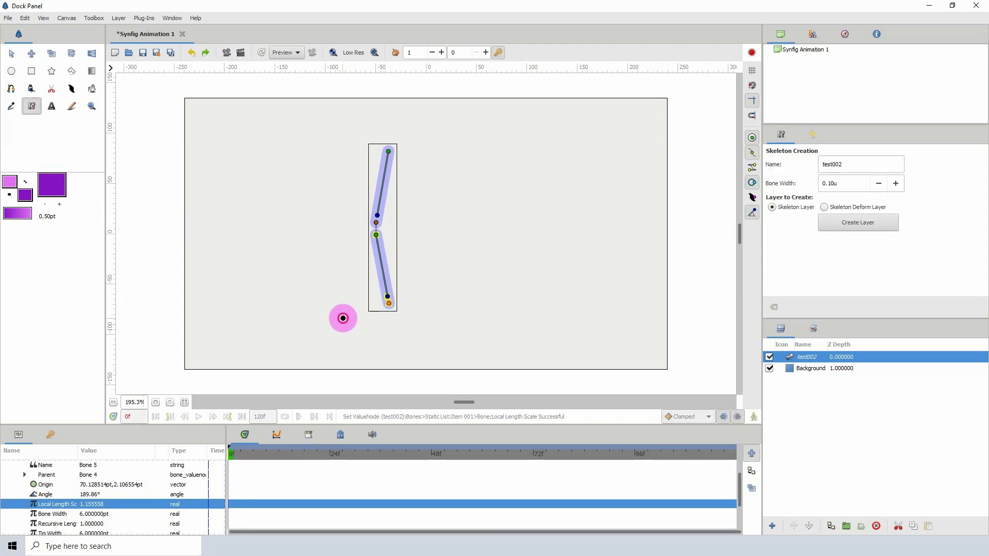
drag(343, 318, 303, 307)
click(11, 53)
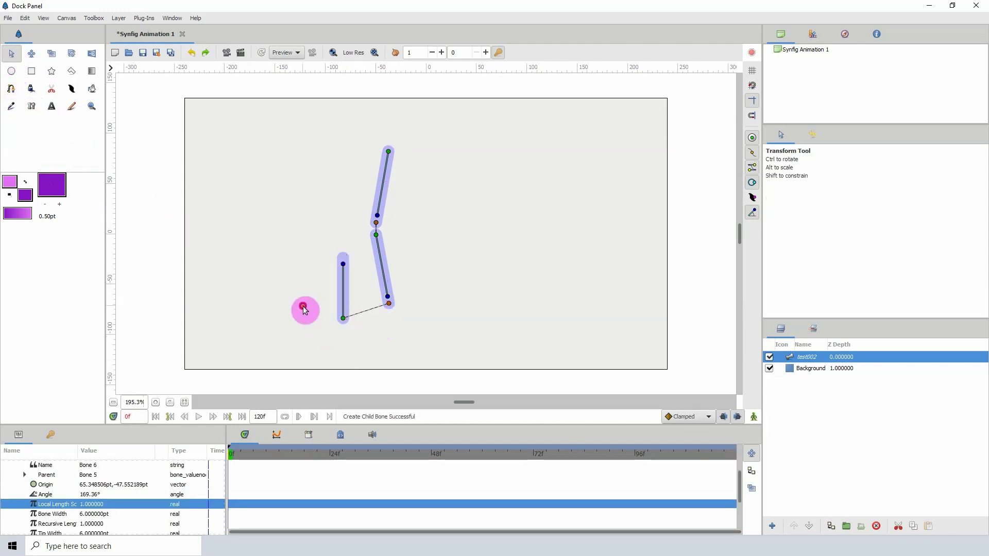
click(374, 322)
drag(385, 313, 341, 314)
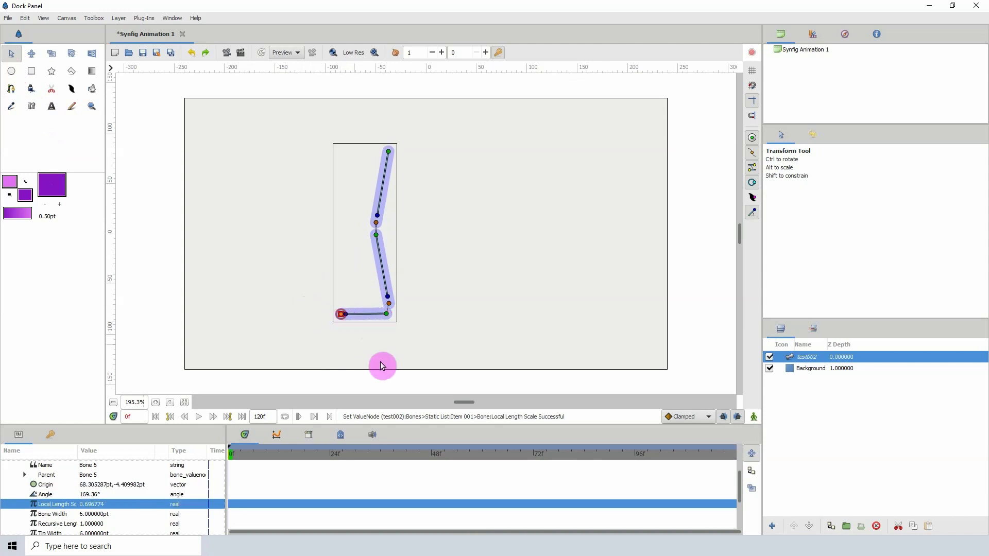
- Add a Rotate transform layer above the skeleton layer test002 and duplicate it twice to make three Rotate layers
click(817, 369)
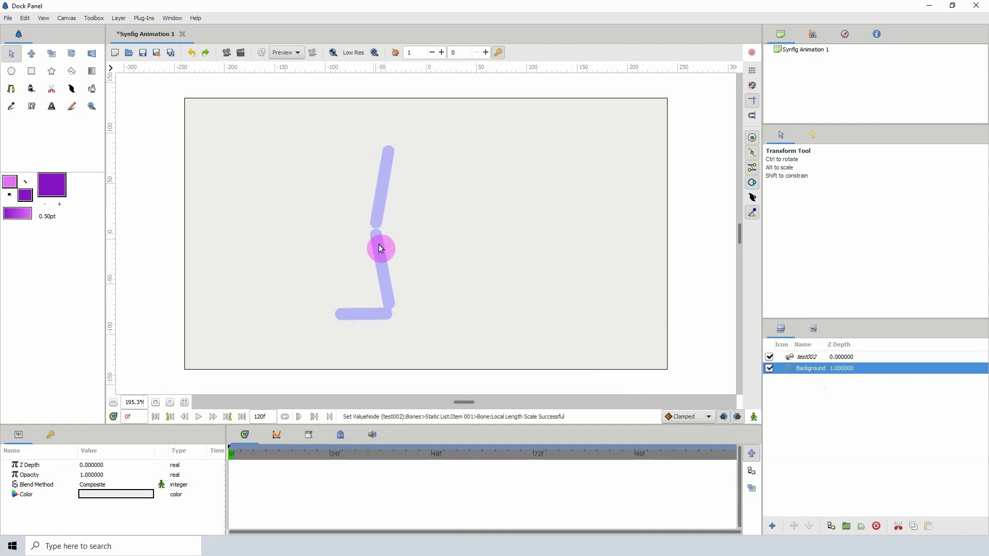
click(808, 357)
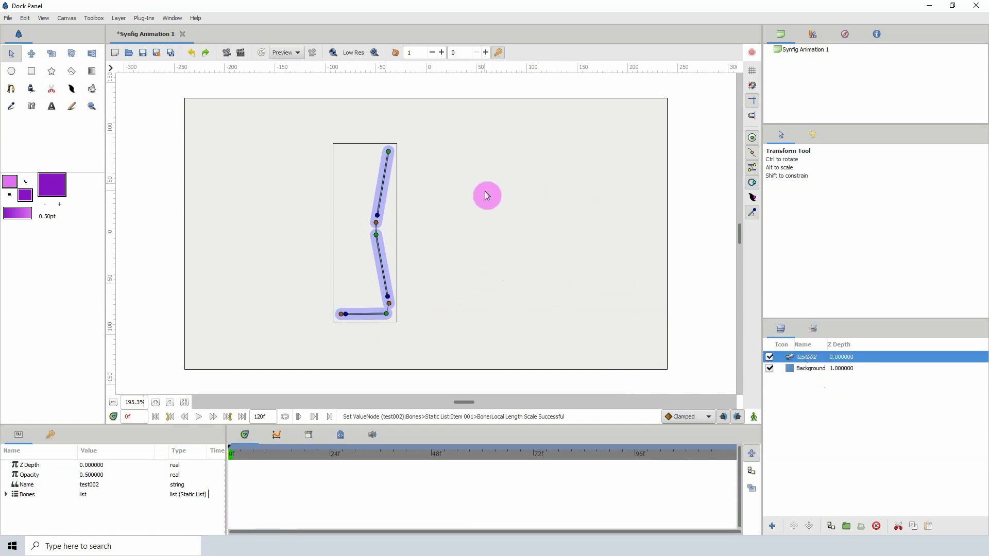
right_click(807, 357)
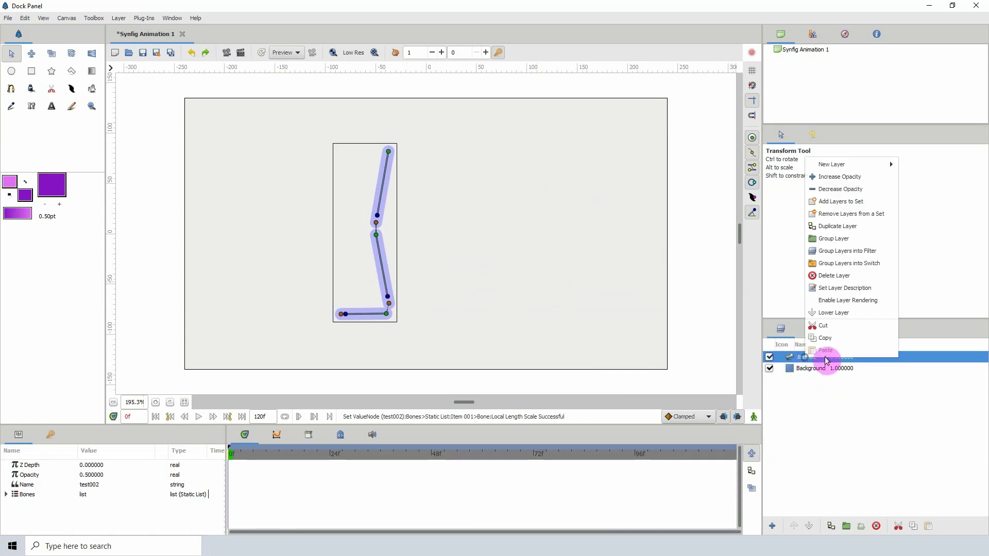
mouse_move(882, 164)
mouse_move(934, 289)
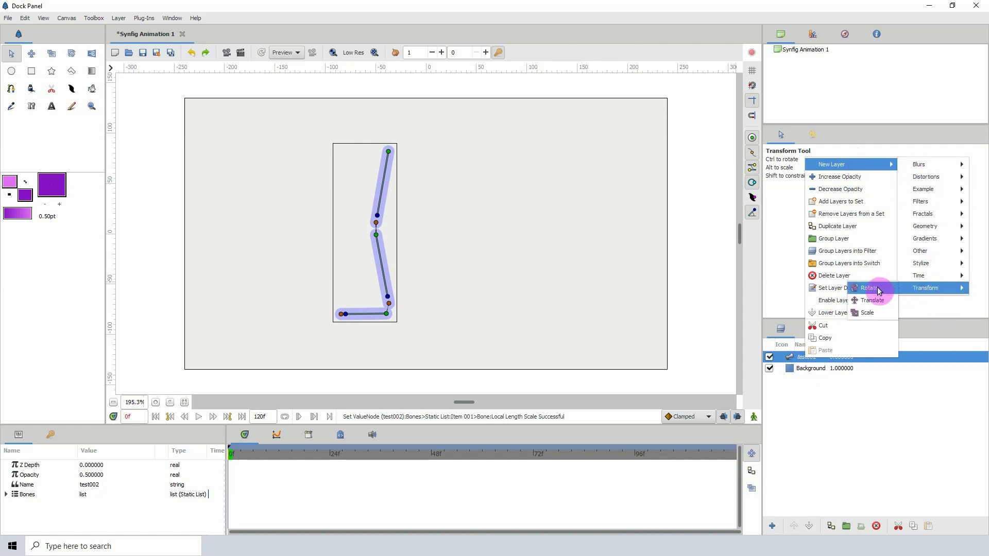
click(879, 291)
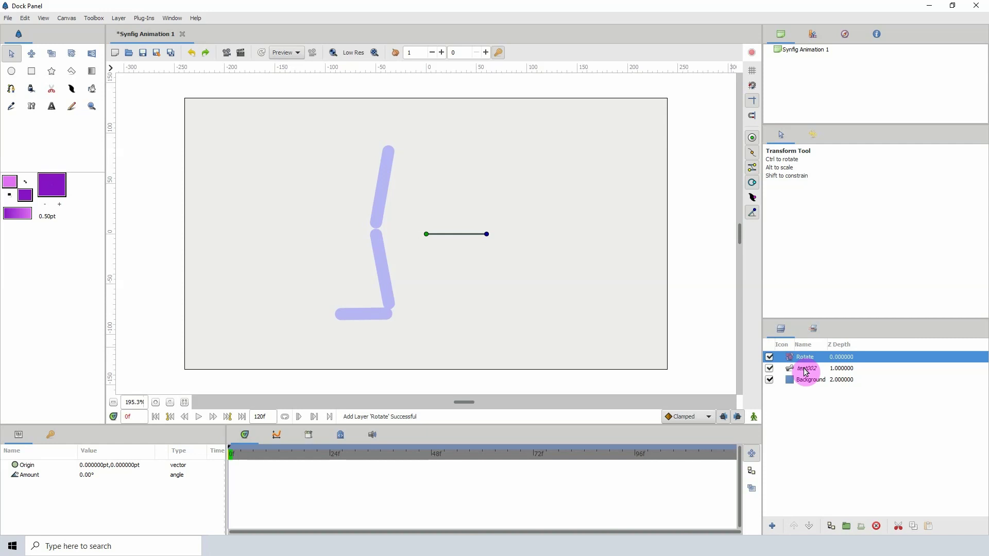
key(ctrl+d)
key(ctrl+d)
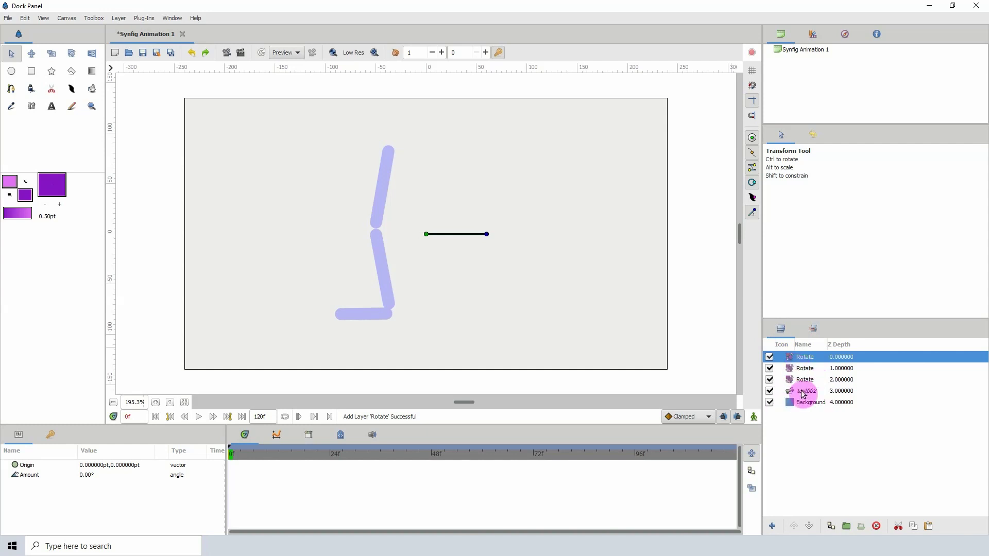
- Move the origins of the three Rotate layers apart into the empty canvas area beside the leg, one below another
click(802, 370)
click(796, 358)
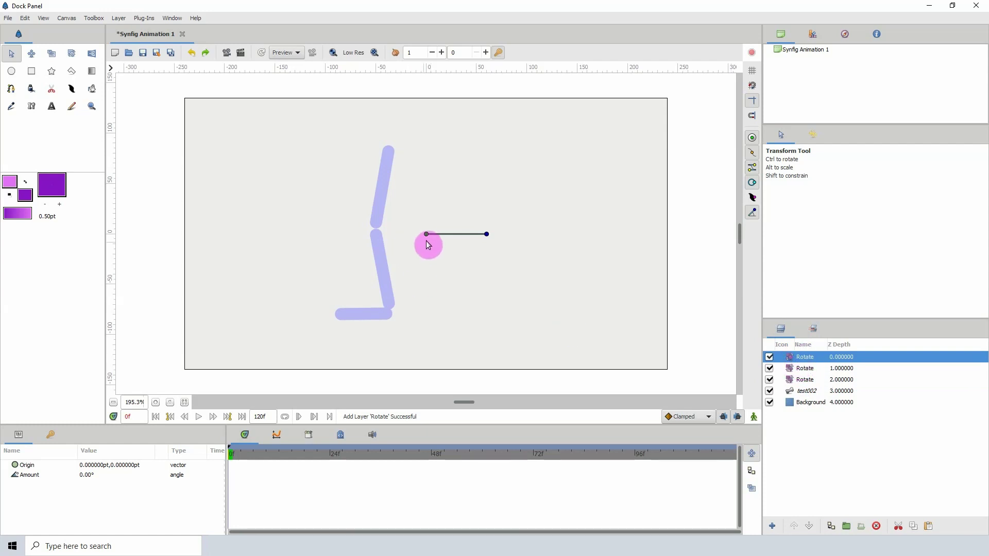
drag(426, 235, 486, 162)
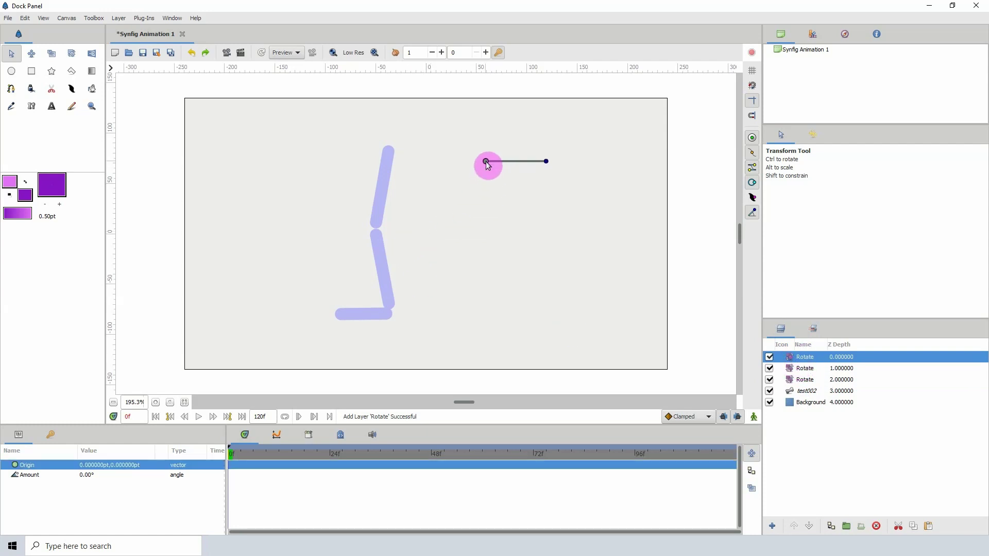
click(800, 370)
drag(426, 234, 502, 218)
click(803, 380)
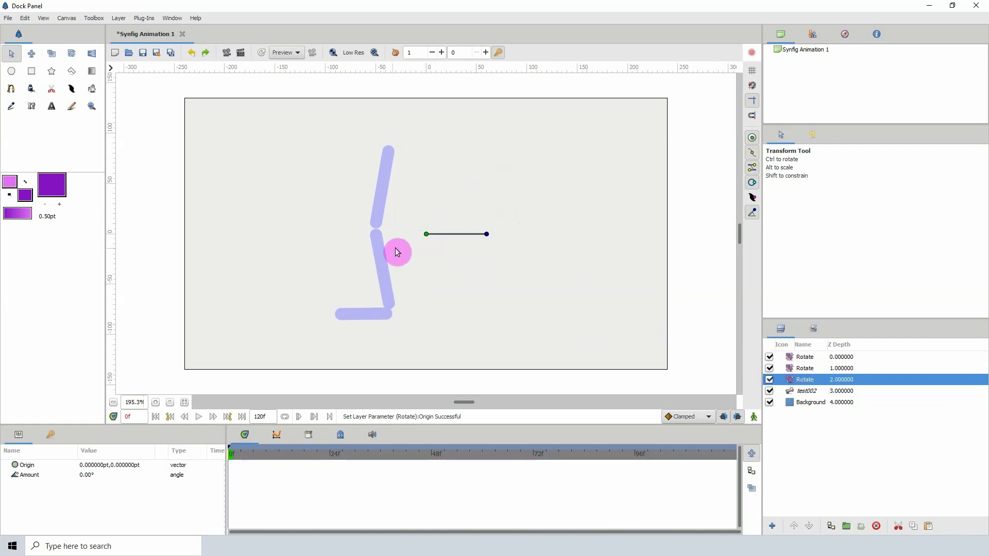
drag(426, 234, 527, 251)
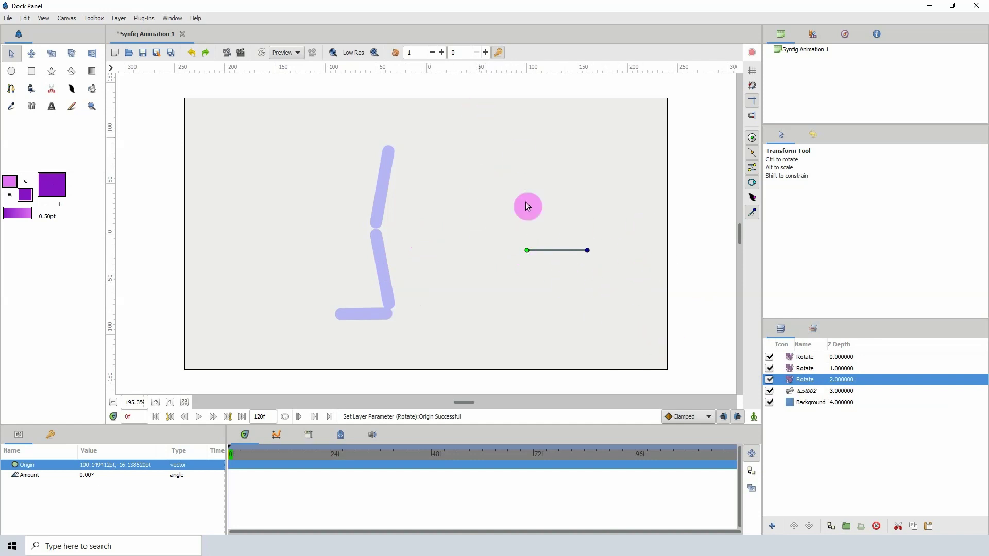
- Line up the three Rotate handles in an evenly spaced column, with origins at about (78, 64), (79, 15) and (79, -35) pt
ctrl+click(778, 356)
ctrl+click(800, 369)
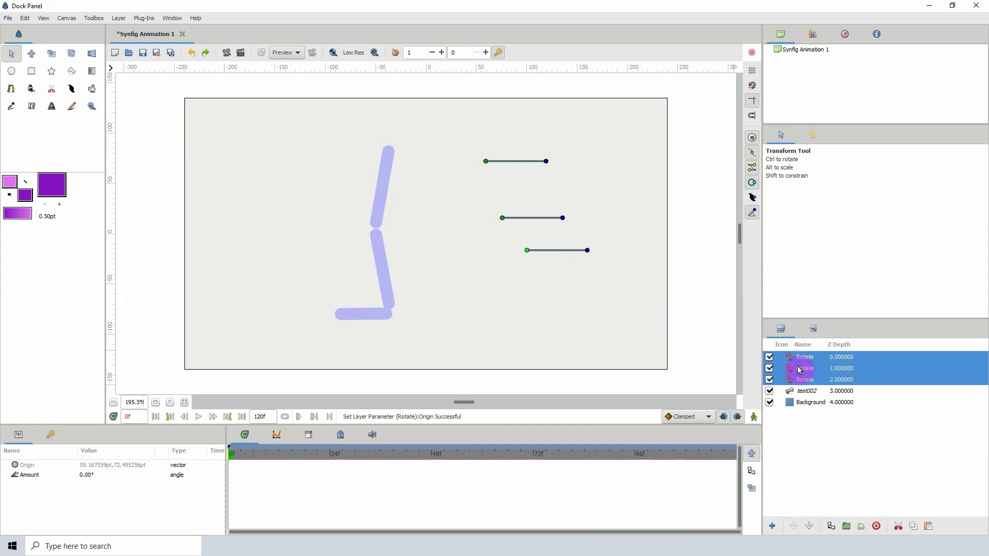
drag(527, 251, 506, 219)
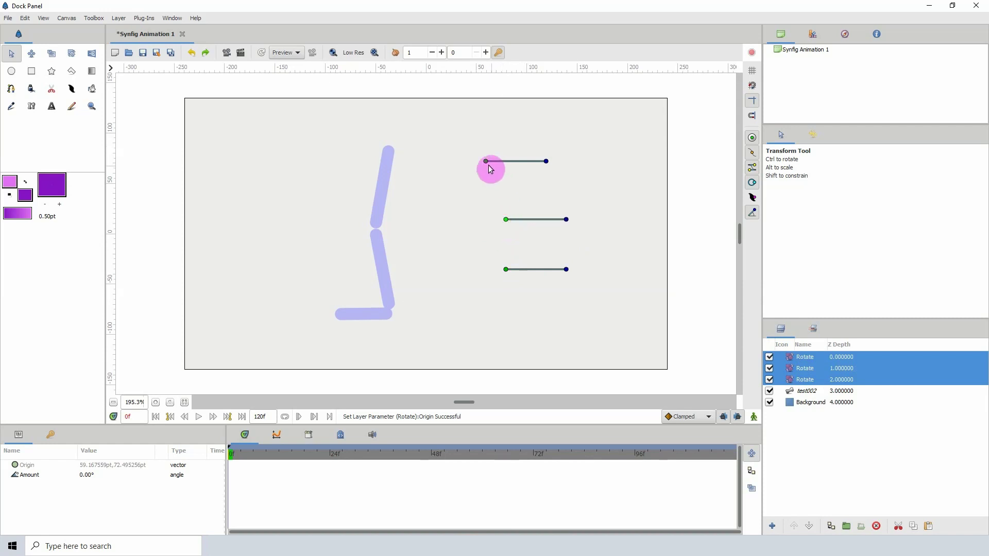
drag(486, 162, 505, 170)
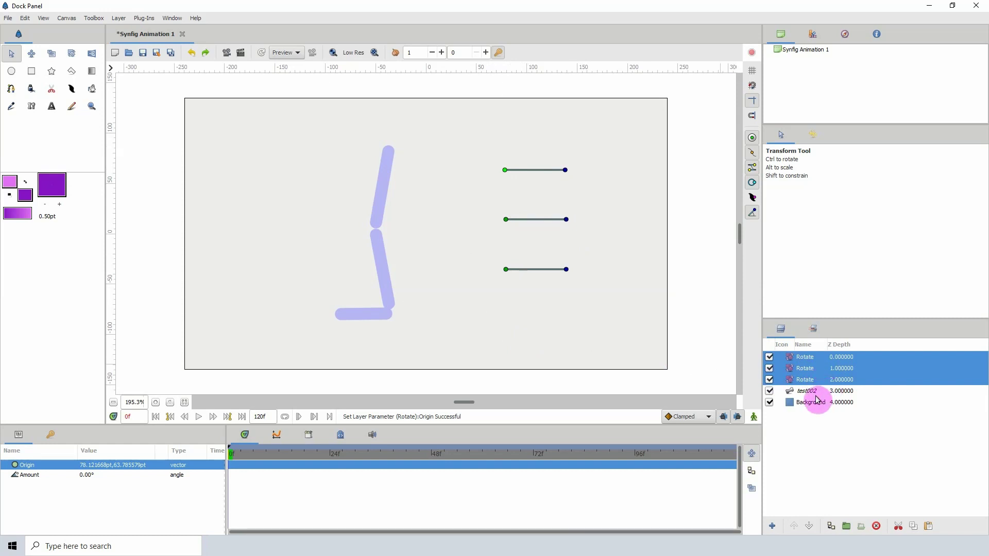
- Rename the three Rotate layers from top to bottom as upleg, lwrleg and foot
click(790, 392)
click(792, 359)
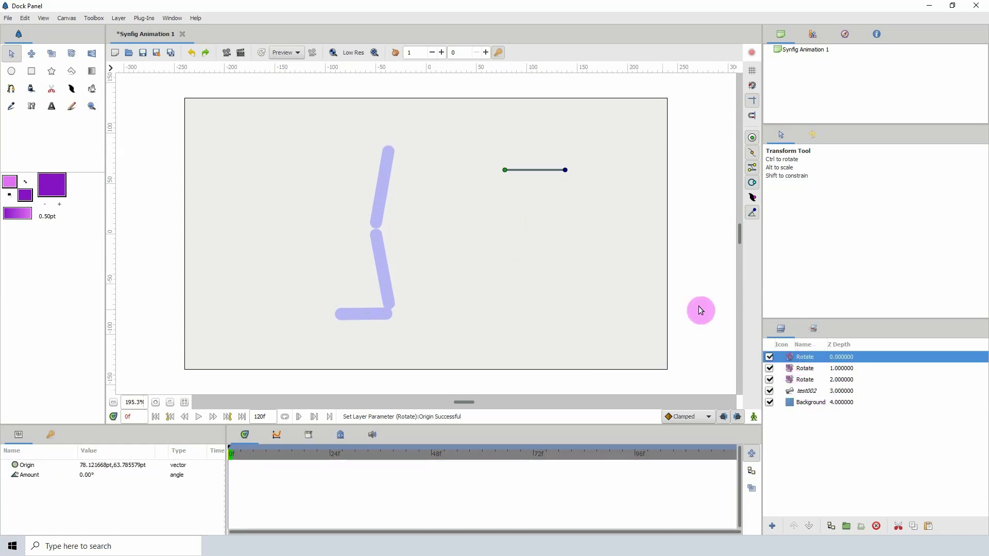
click(805, 358)
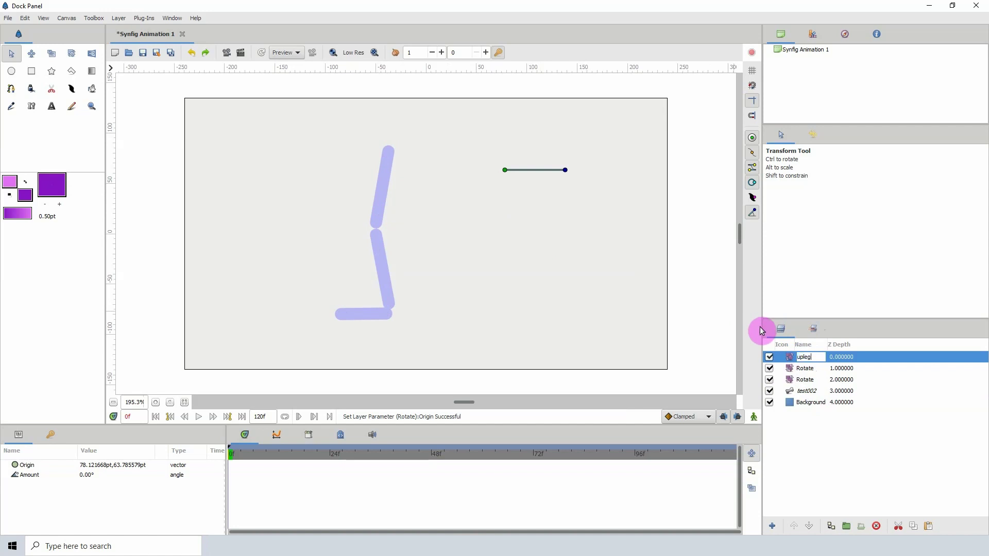
key(Return)
key(Down)
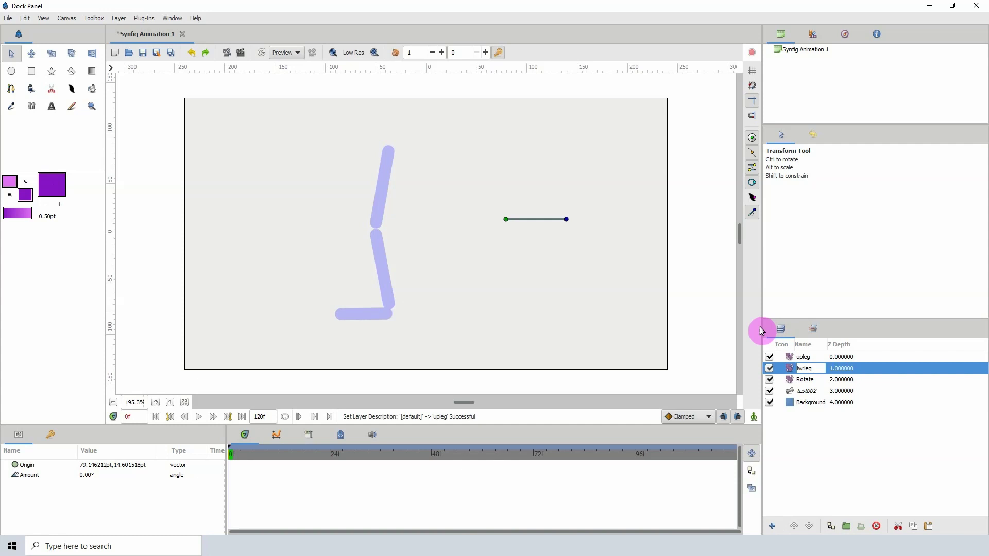
key(Return)
key(Down)
key(Return)
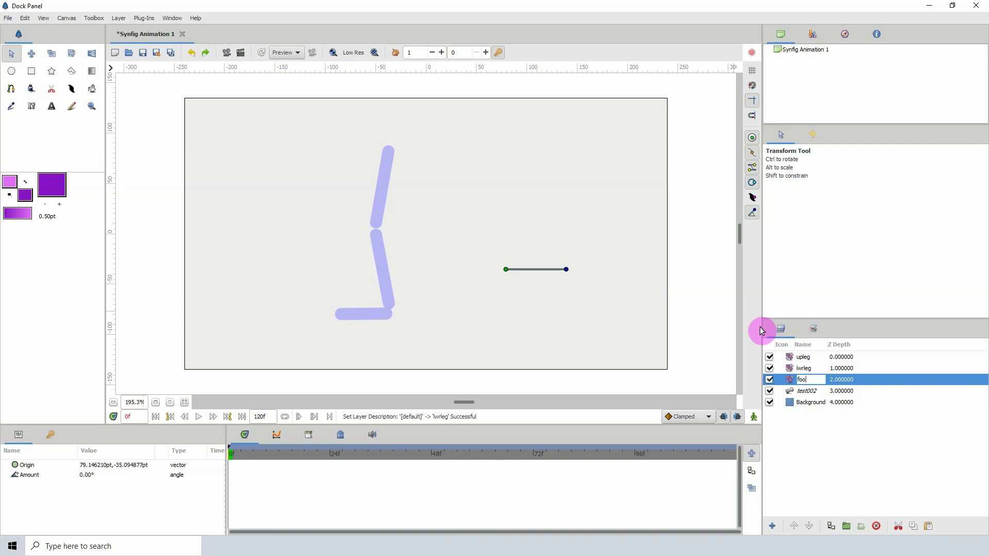
text(foot)
key(Return)
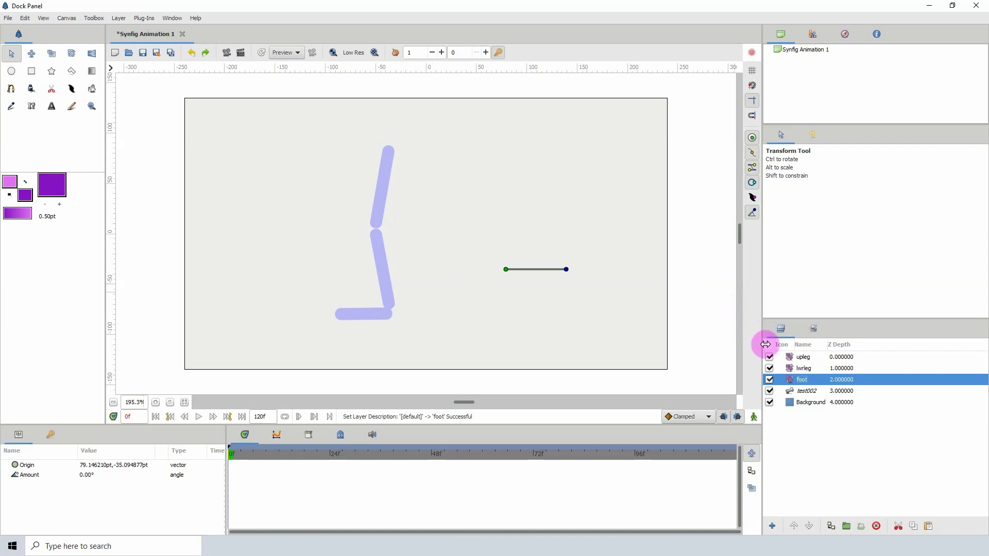
click(802, 359)
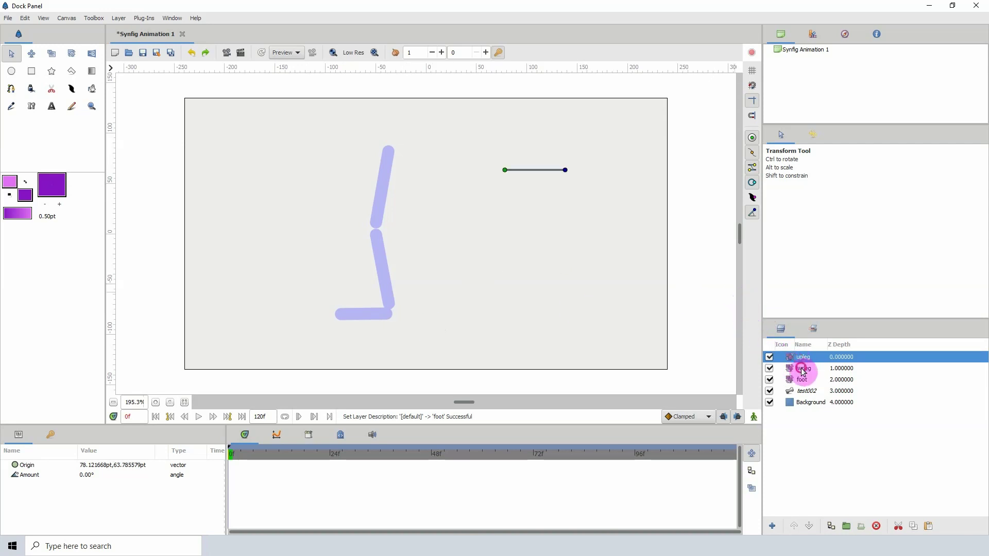
click(801, 369)
click(802, 380)
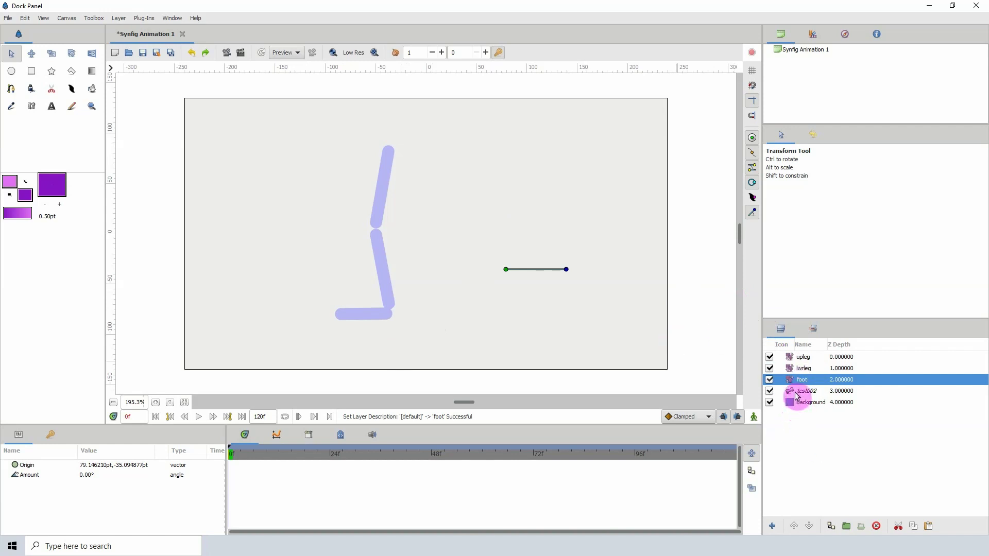
- Convert the Angle of the upper leg bone in the test002 skeleton to Integer and expand it
click(794, 392)
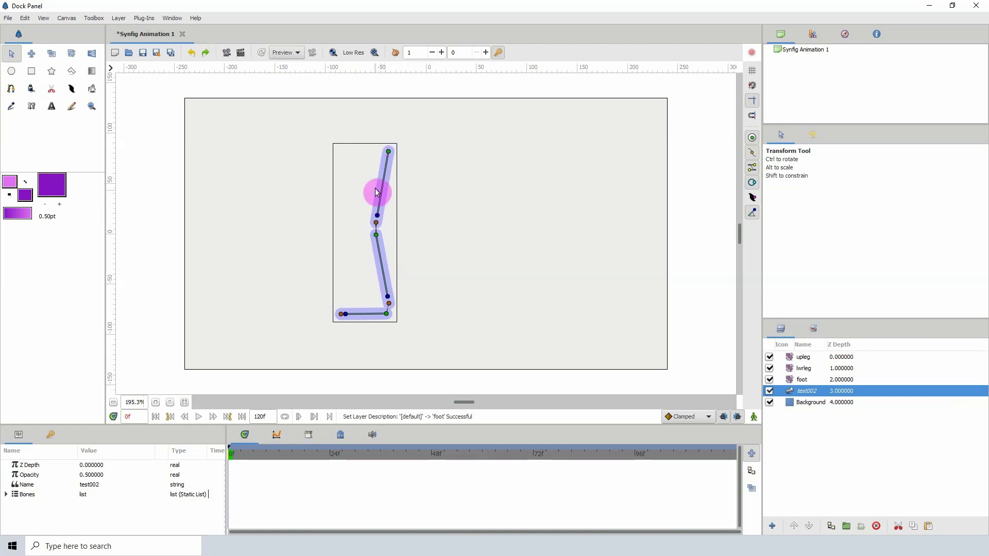
click(377, 216)
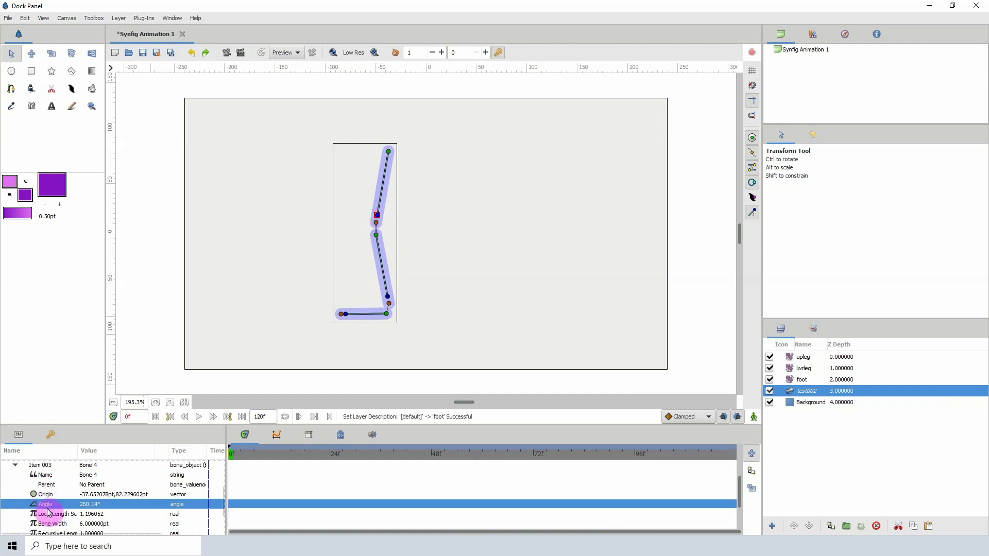
drag(81, 427, 80, 392)
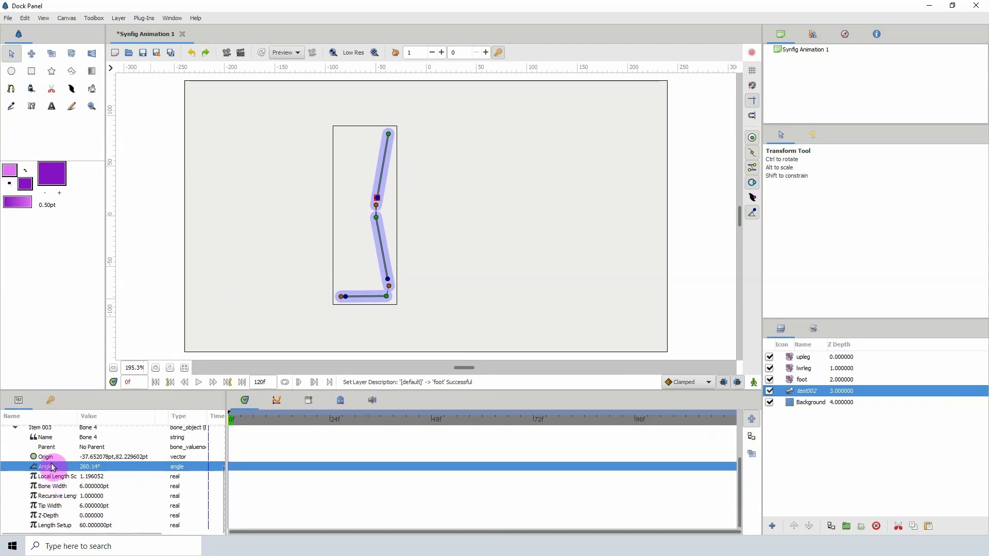
right_click(61, 468)
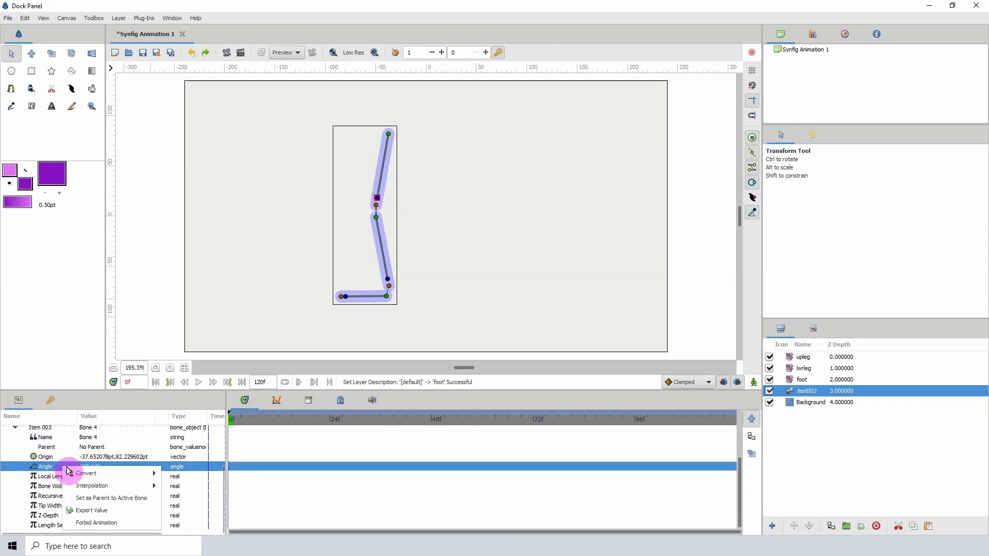
mouse_move(88, 473)
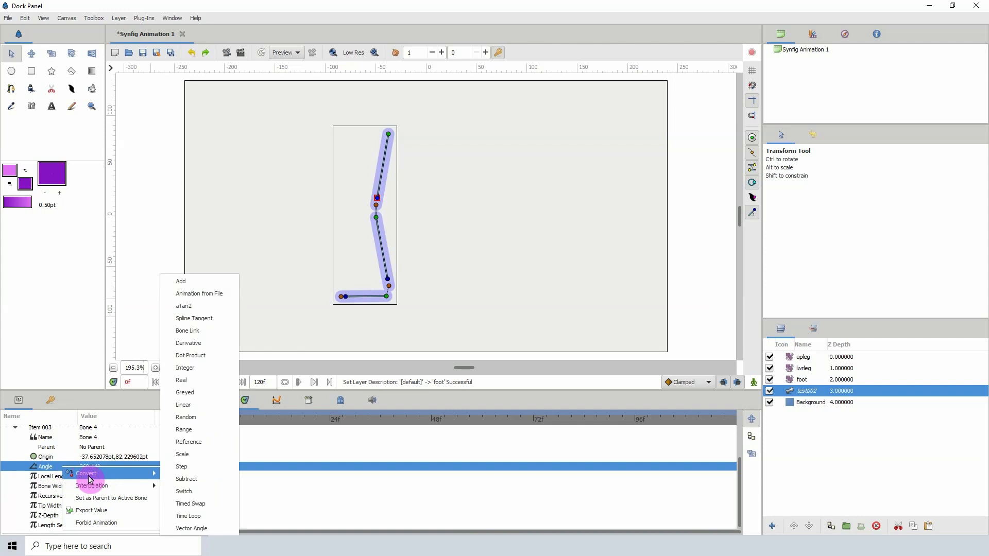
click(198, 367)
click(25, 472)
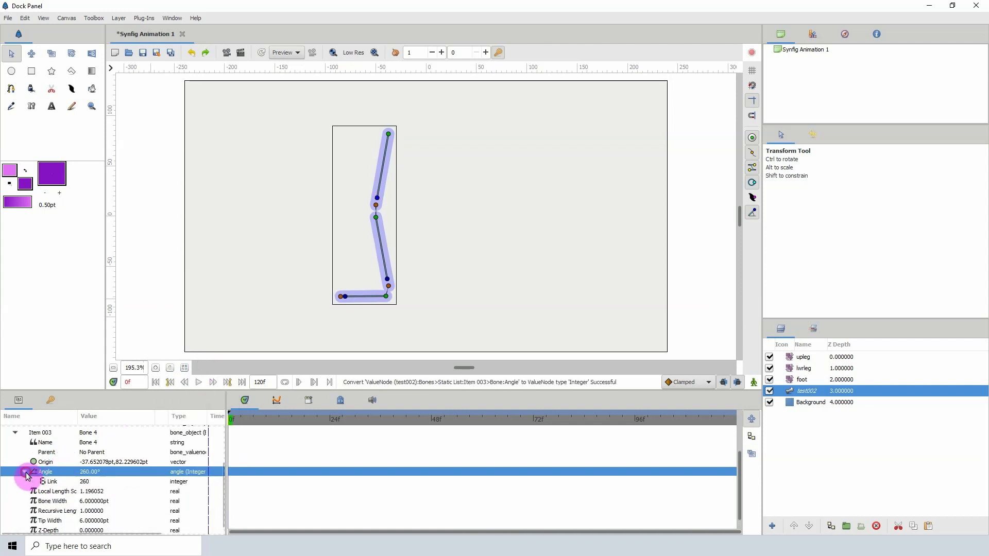
- Export the integer link of the upper leg bone's angle as upleg and list it among the exported value nodes
click(63, 483)
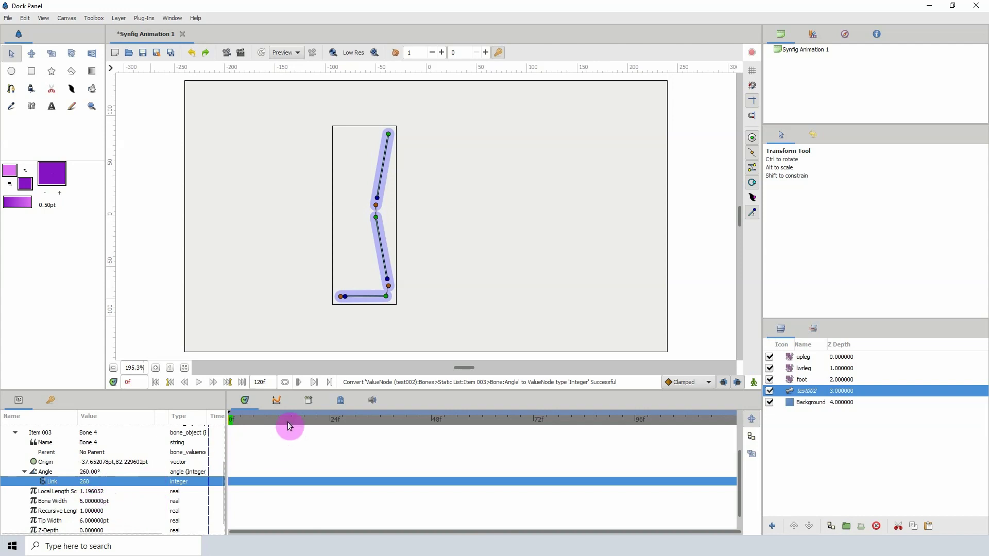
click(308, 400)
click(56, 484)
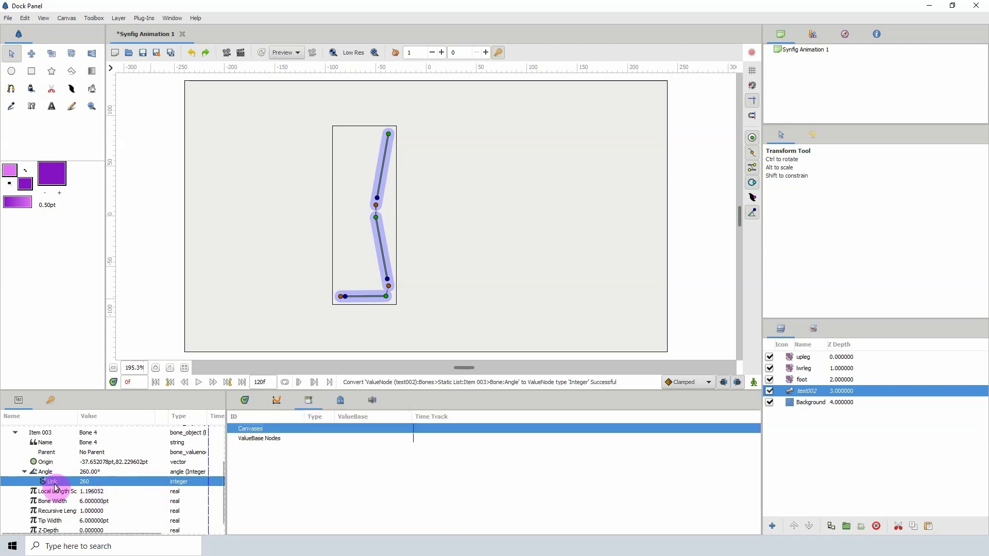
right_click(57, 484)
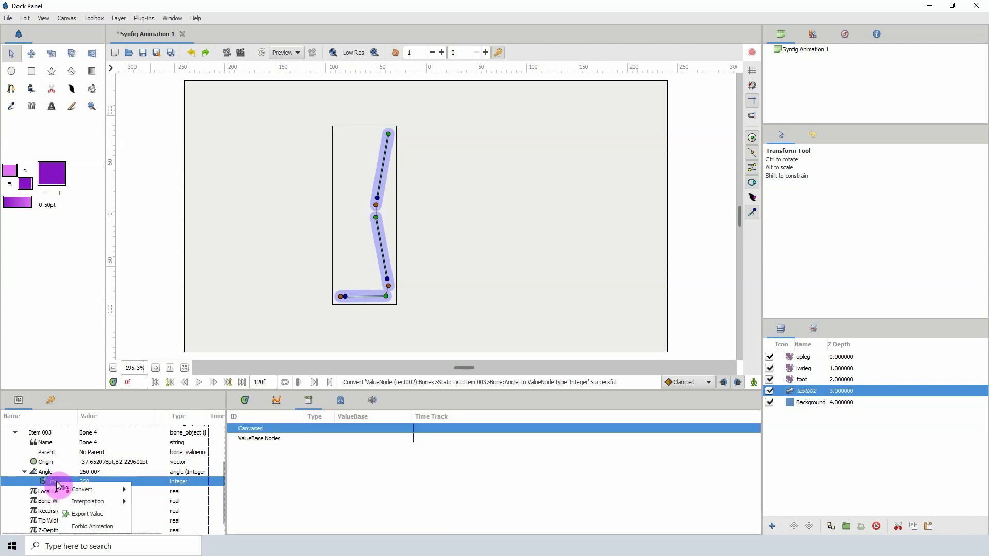
click(88, 517)
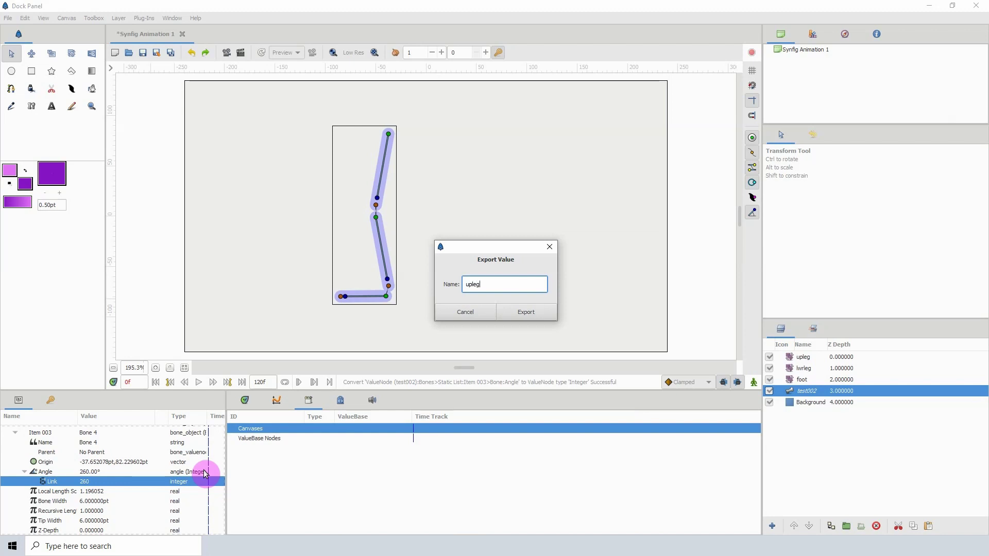
click(529, 320)
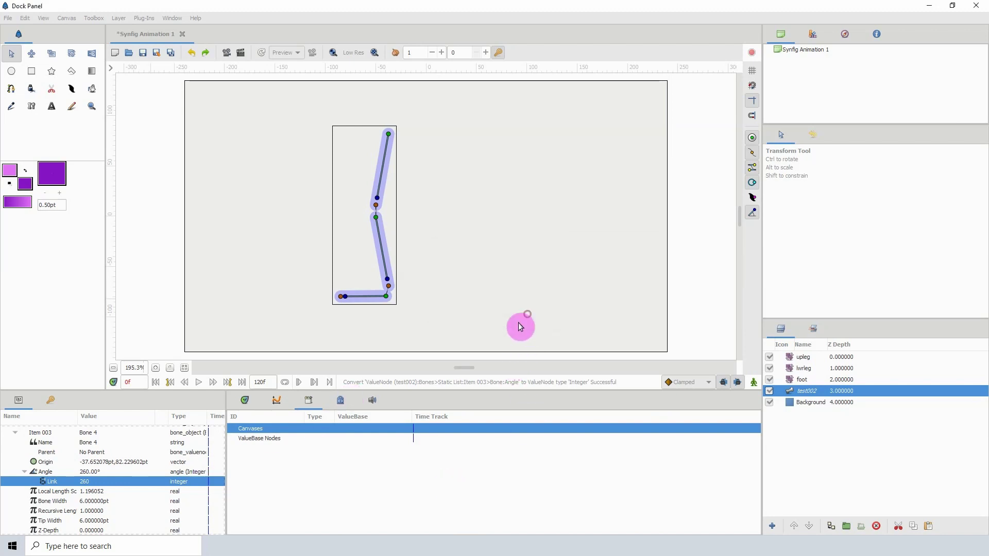
click(232, 439)
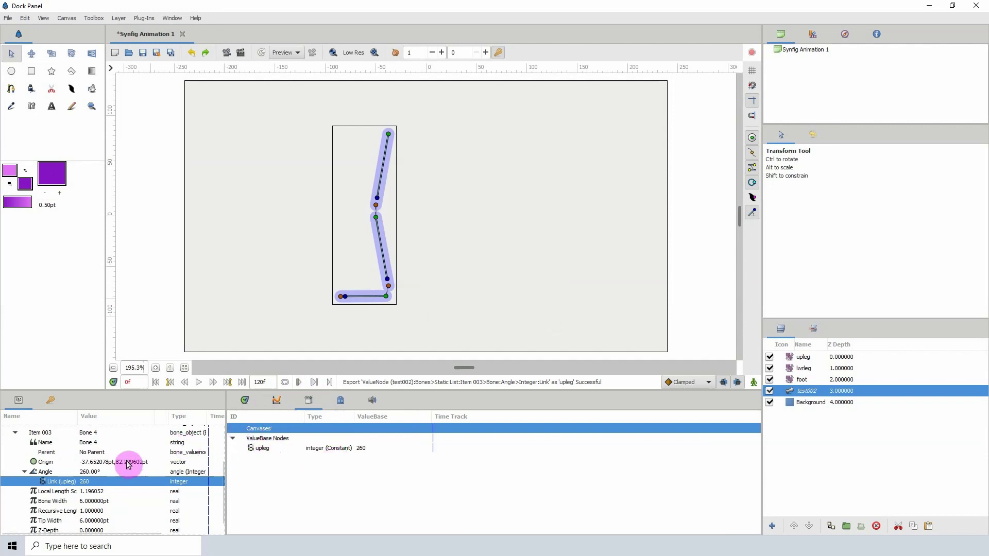
- Convert the lower leg bone's Angle to Integer and expand it
click(388, 279)
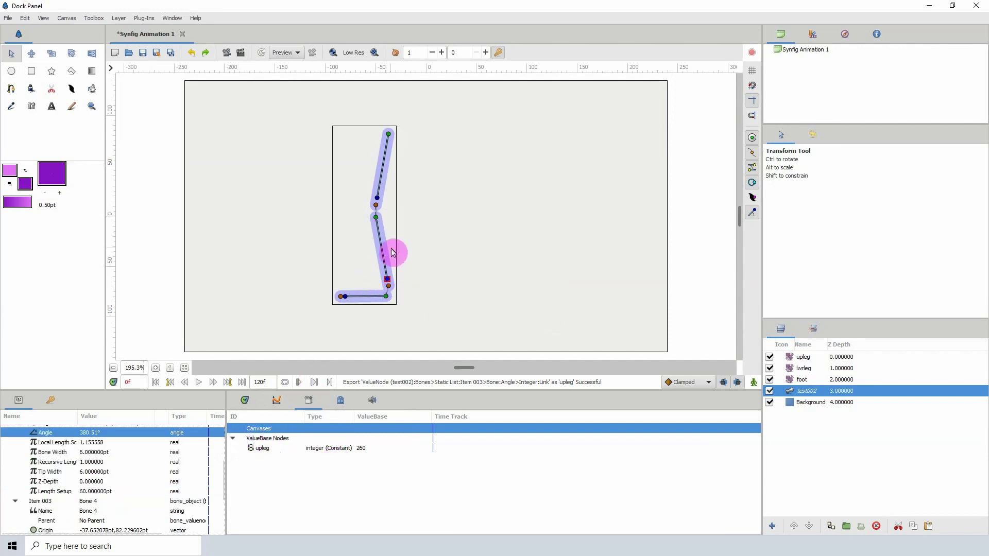
right_click(88, 437)
mouse_move(98, 444)
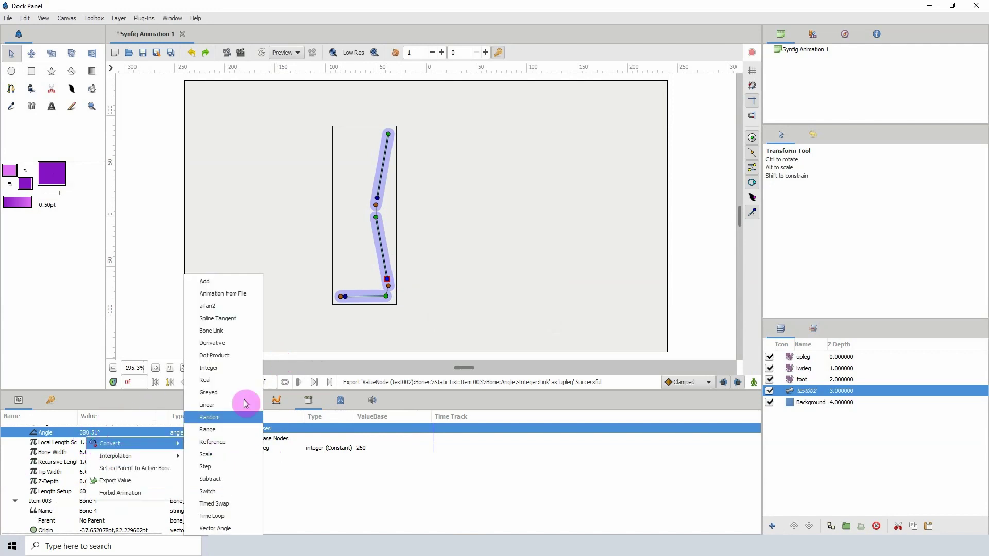
click(235, 367)
click(25, 433)
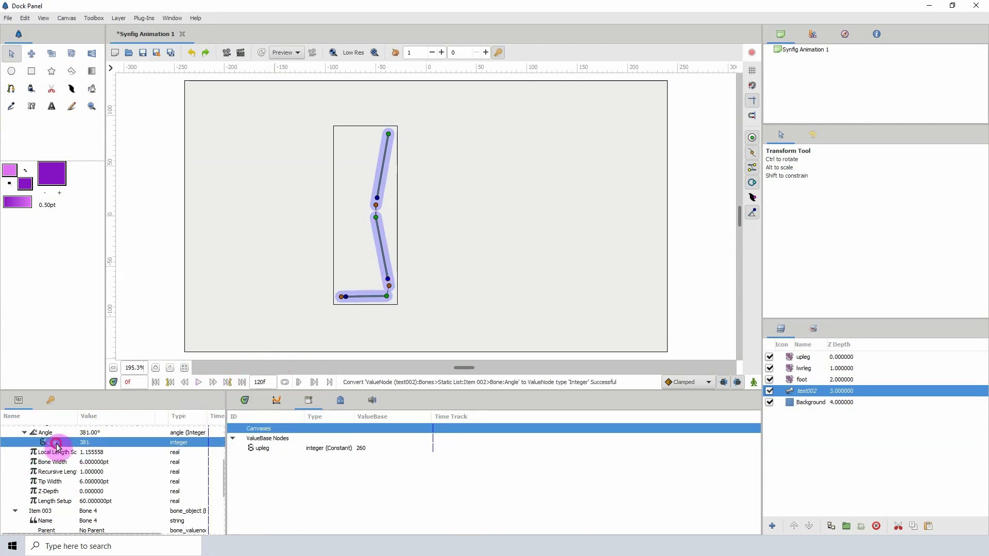
- Export the integer link of the lower leg bone's angle under the name lwrlwg
right_click(99, 442)
click(113, 474)
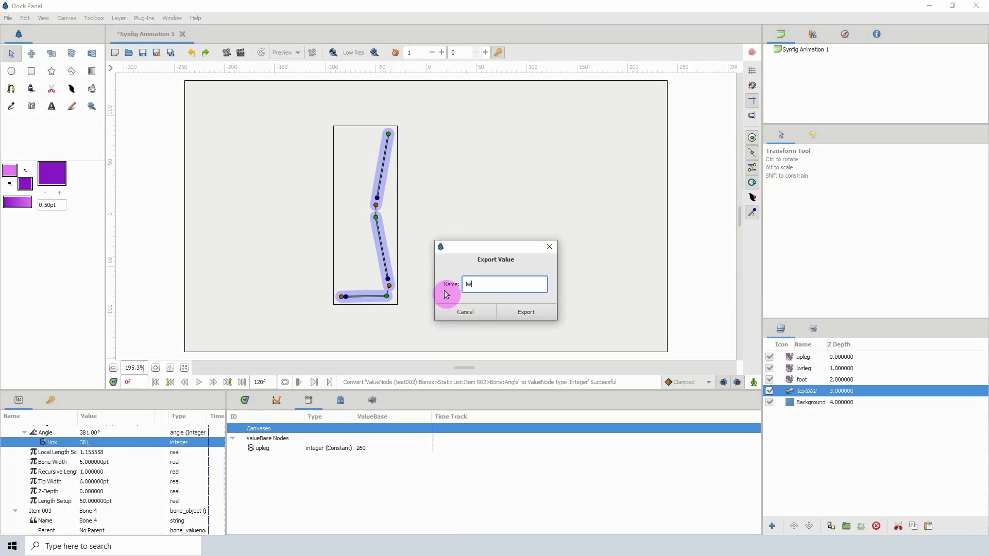
text(lwrlwg)
click(548, 314)
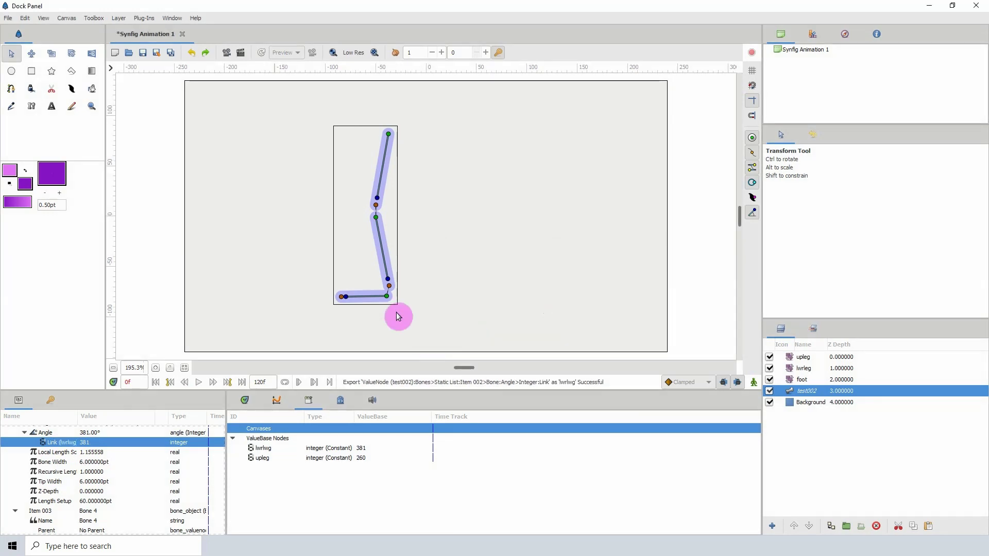
- Convert the foot bone's Angle to Integer and expand it
click(349, 298)
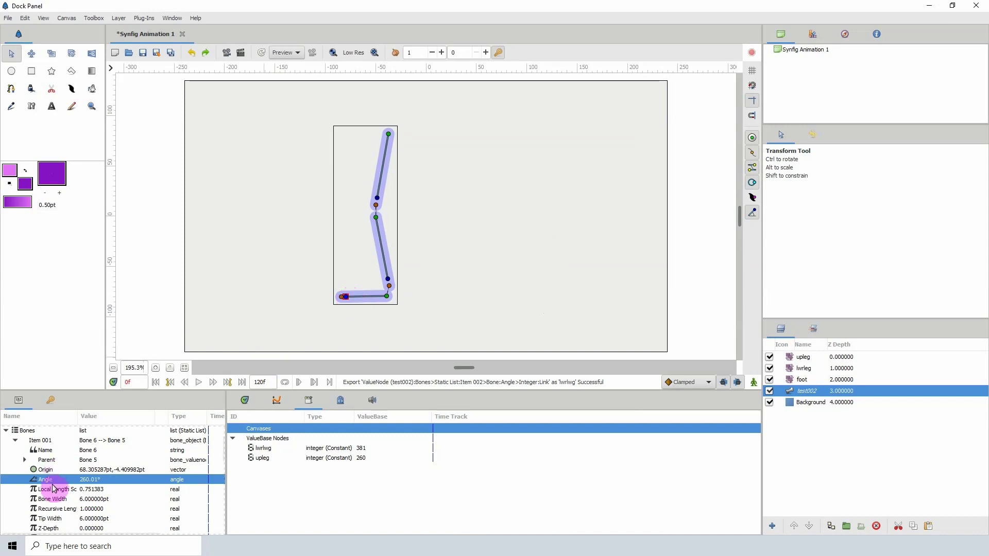
right_click(78, 479)
mouse_move(118, 427)
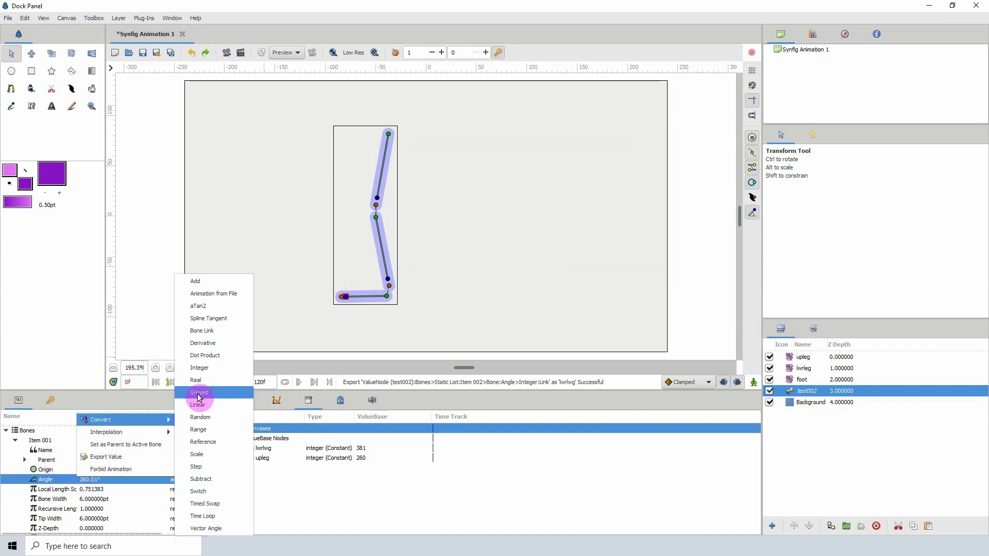
click(200, 368)
click(24, 479)
- Export the integer link of the foot bone's angle under the name foot
right_click(53, 489)
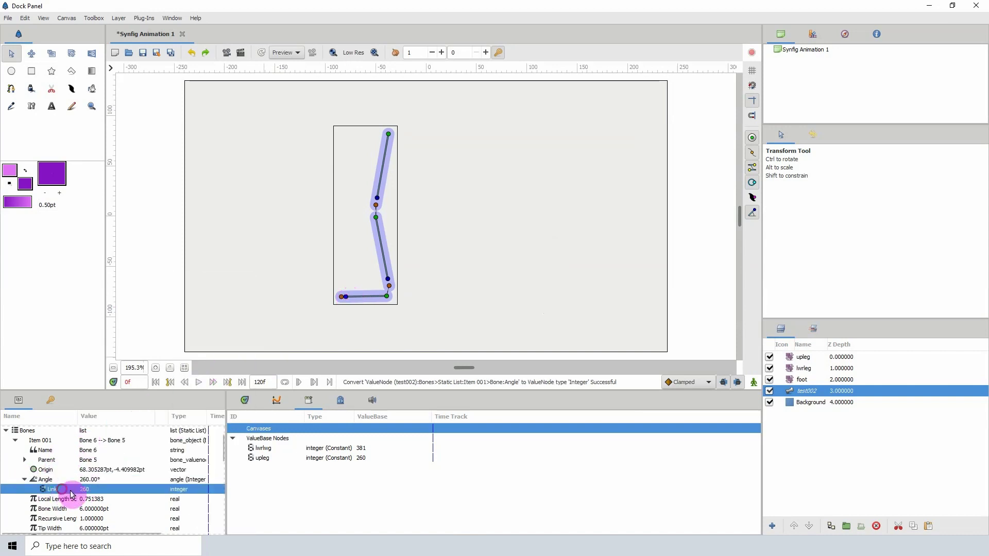
click(121, 473)
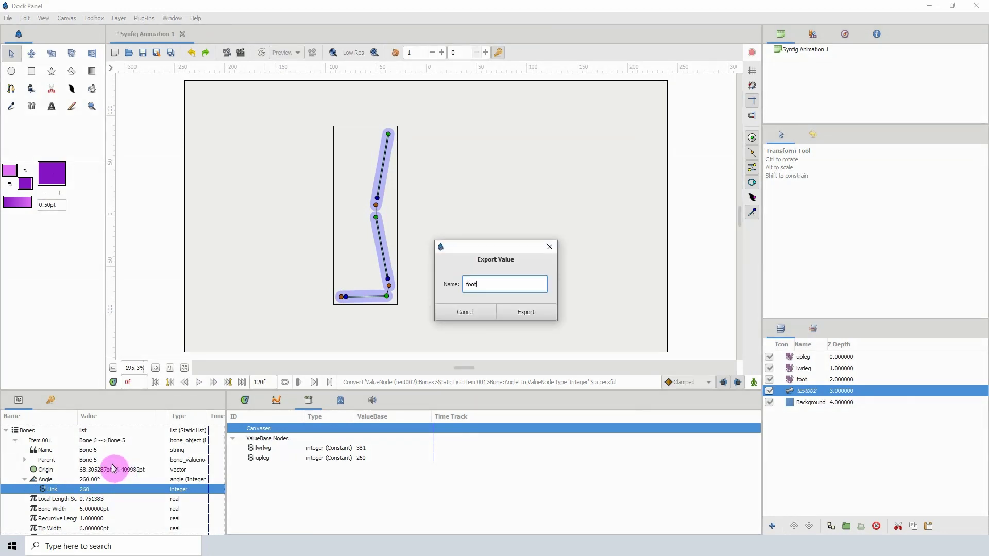
click(541, 312)
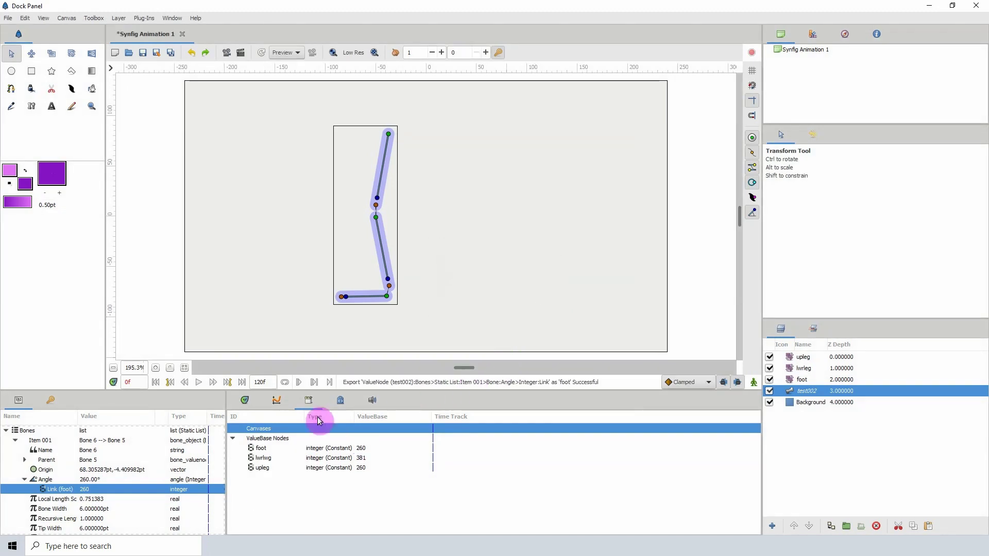
- Convert the Amount parameter of the upleg Rotate layer to Scale and expand it
click(807, 380)
click(806, 369)
click(807, 357)
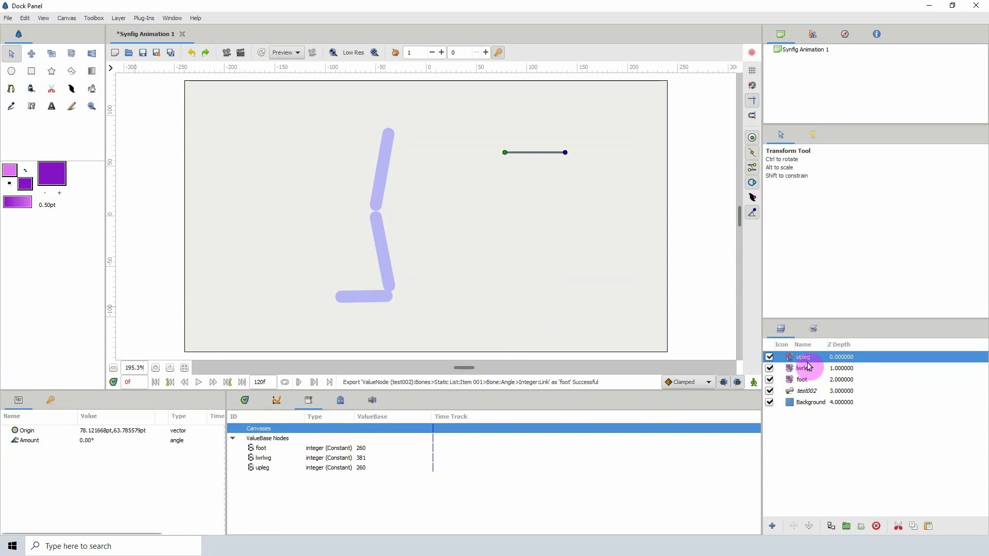
click(41, 444)
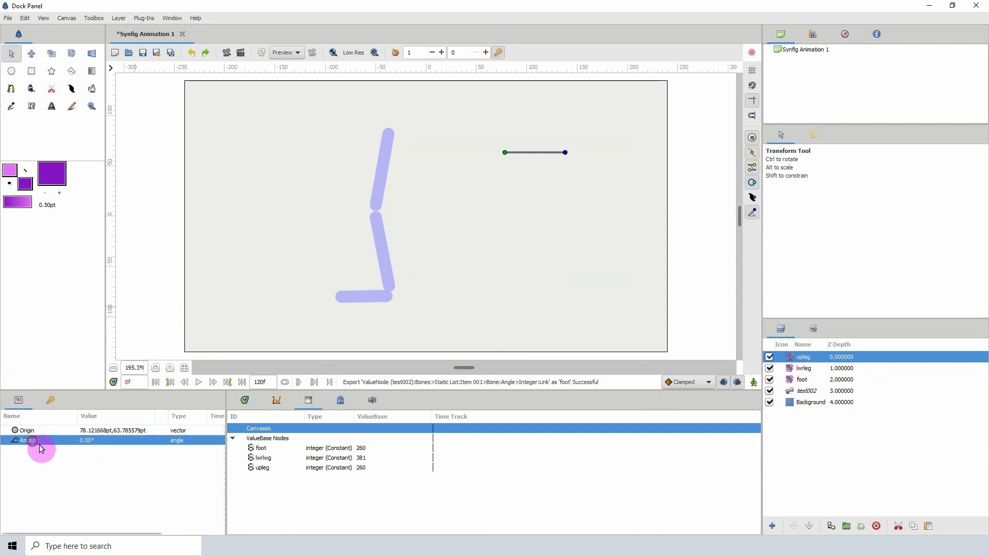
right_click(38, 442)
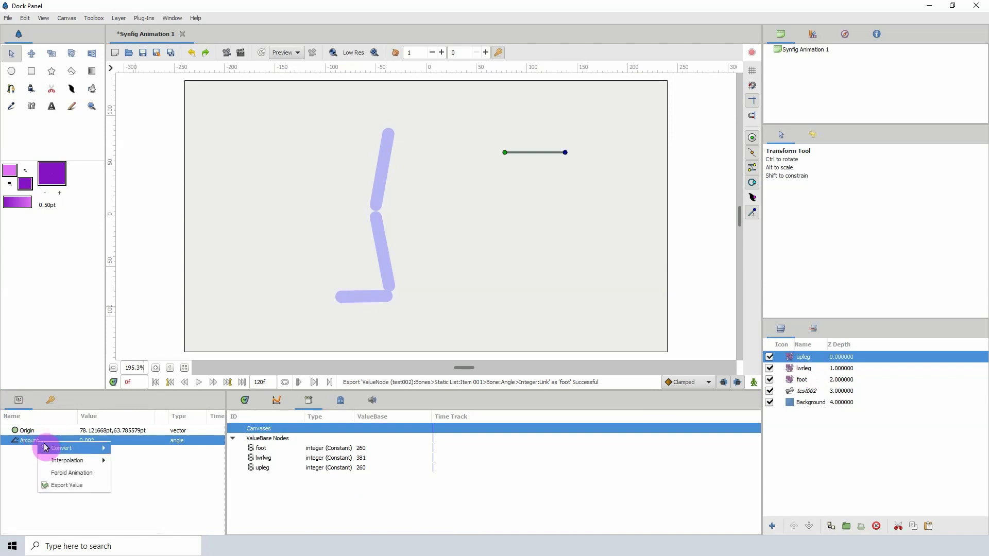
mouse_move(61, 451)
click(132, 455)
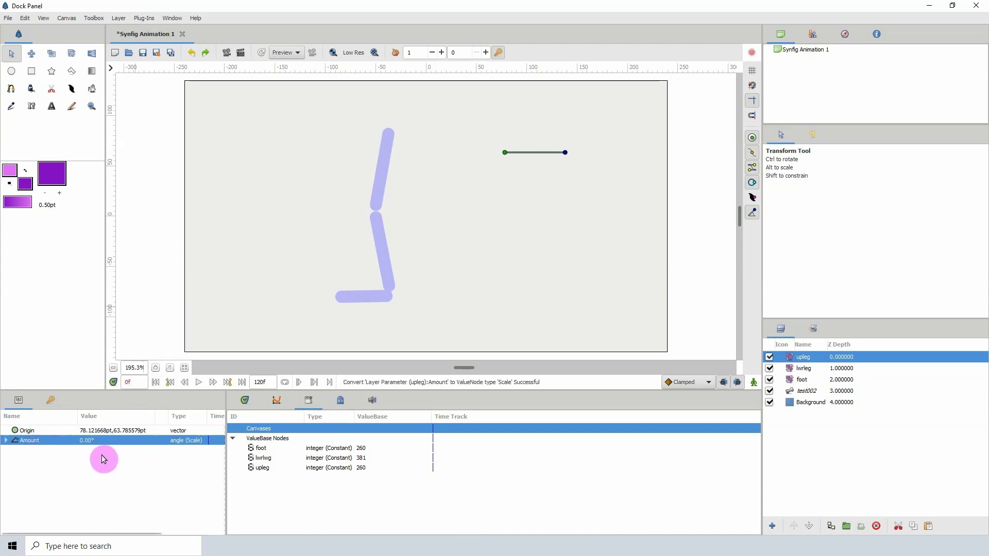
click(7, 442)
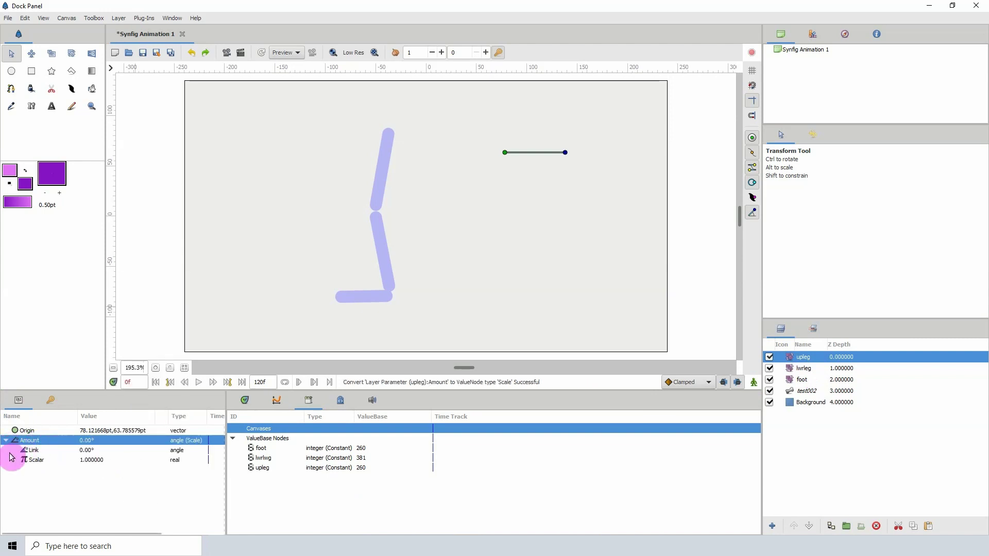
- Convert the Link under the upleg layer's scaled Amount to Integer and expand it
click(19, 451)
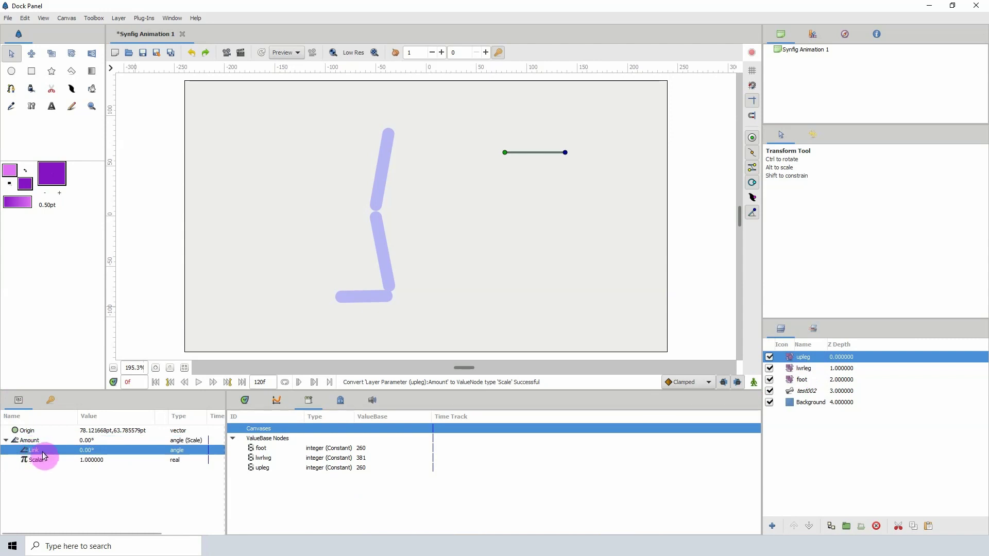
right_click(43, 453)
mouse_move(66, 462)
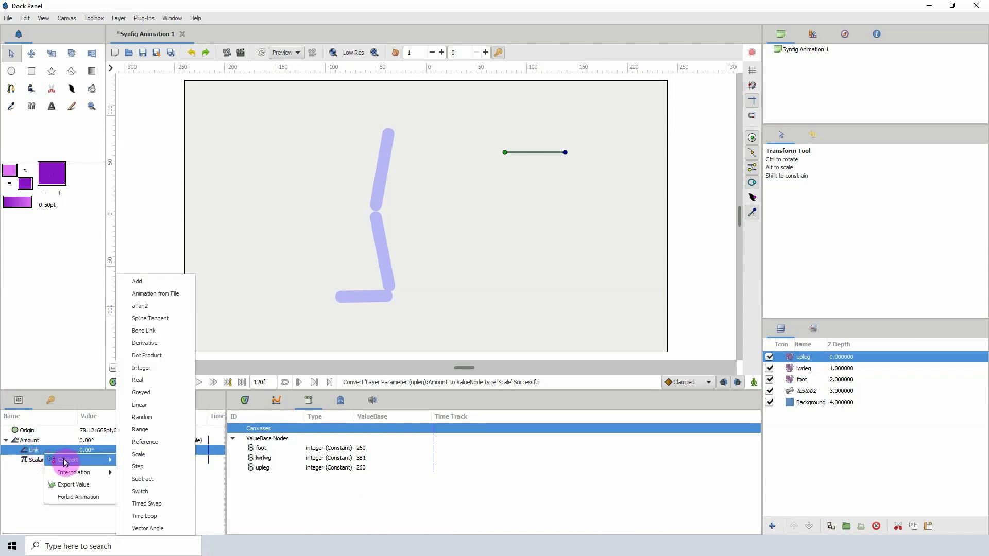
click(147, 368)
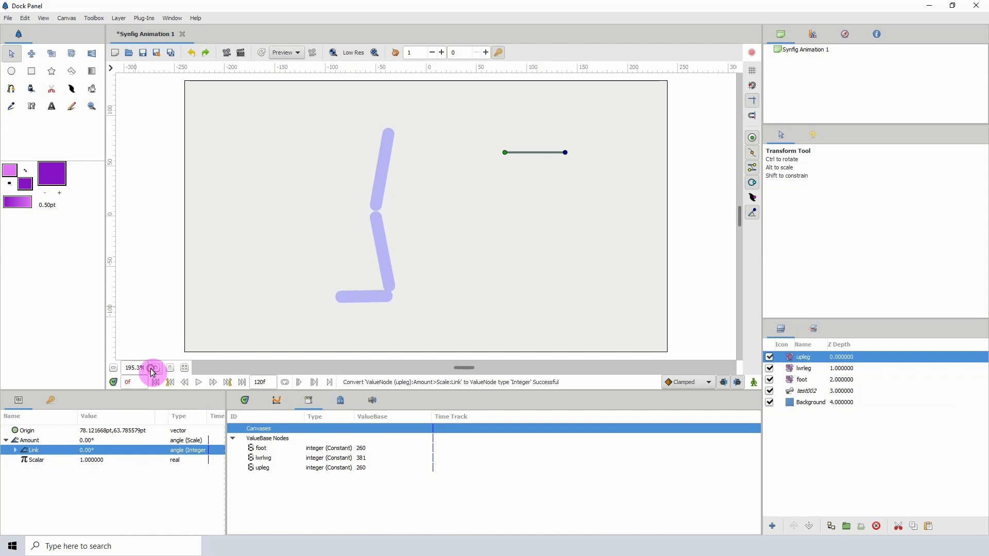
click(15, 450)
- Connect the integer Link of the upleg layer's Amount to the exported value upleg
click(42, 460)
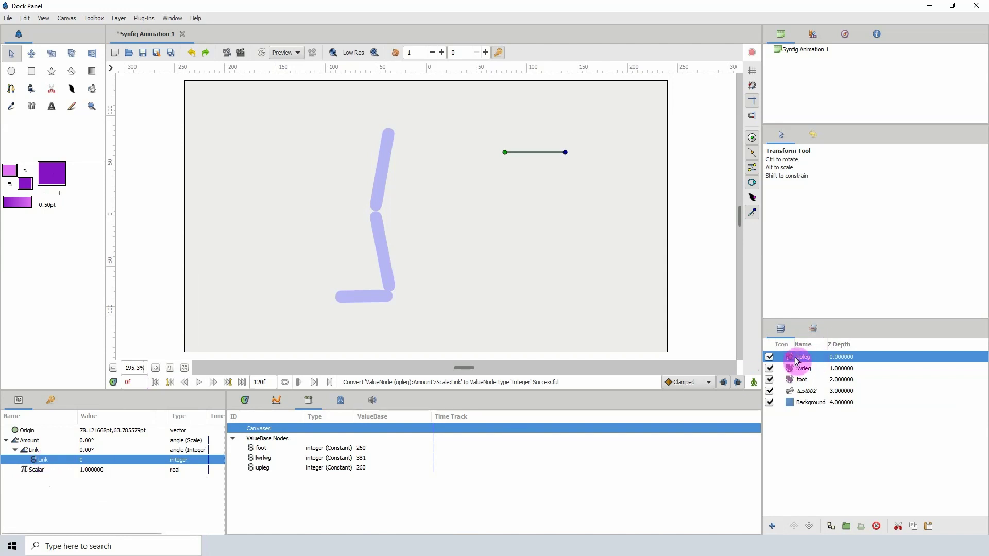
click(263, 470)
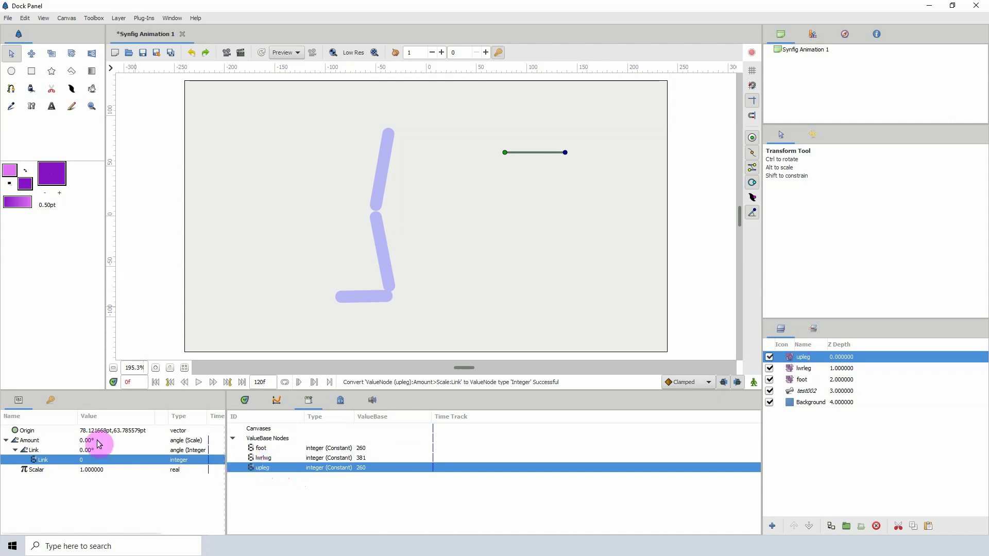
right_click(82, 462)
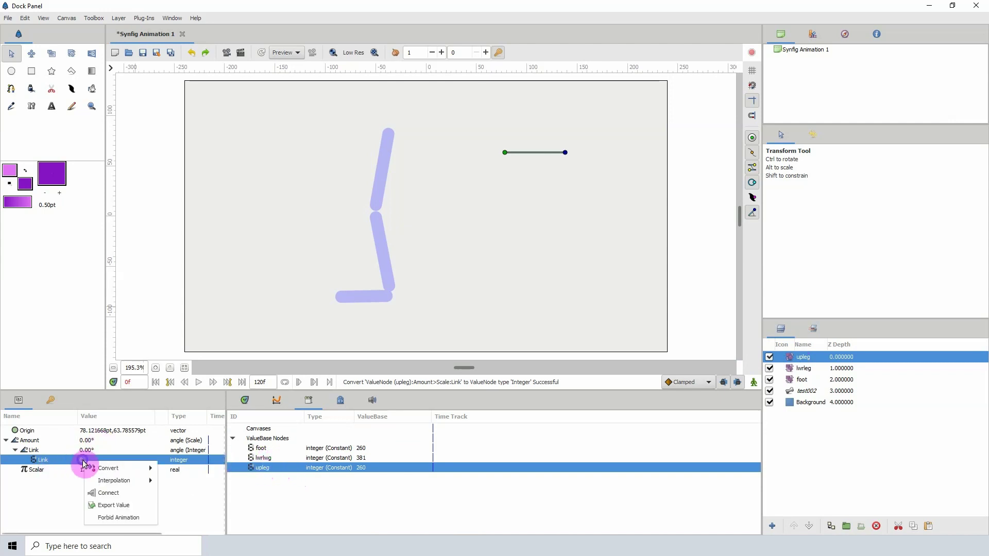
click(102, 493)
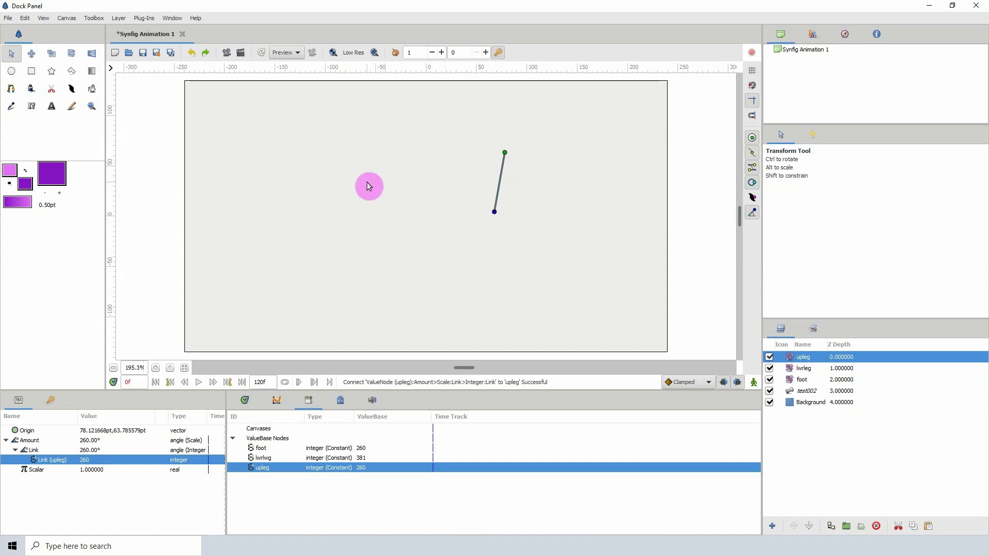
- Group the upleg, lwrleg and foot Rotate layers into one group layer
click(803, 384)
shift+click(798, 359)
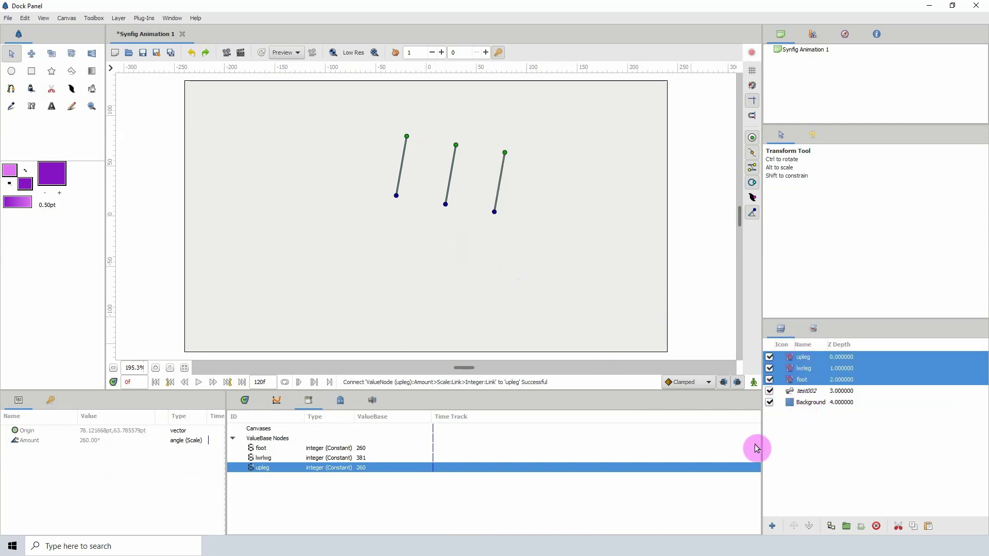
double_click(114, 368)
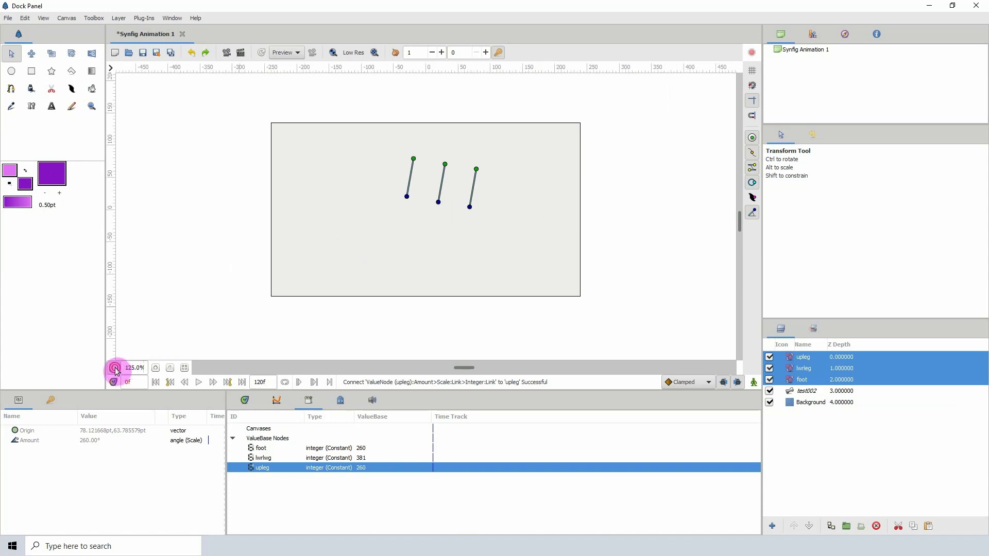
click(114, 367)
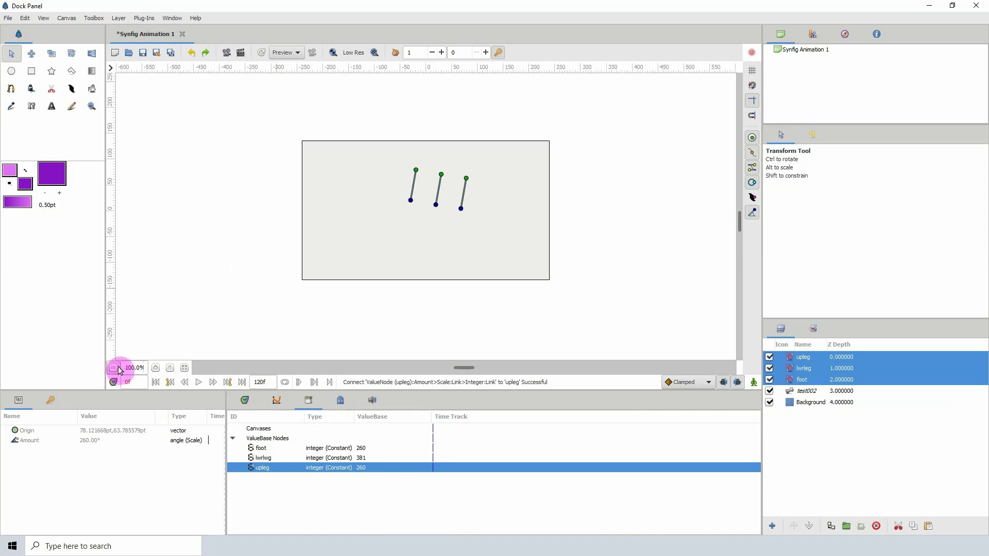
click(155, 368)
click(155, 368)
click(847, 526)
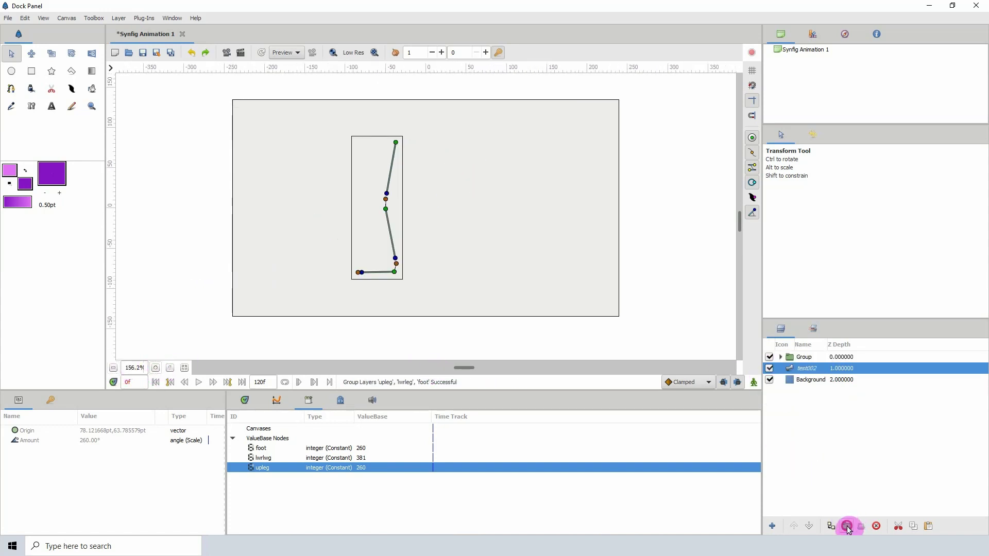
- Select the new group and expand it to list its three Rotate layers
click(155, 368)
click(155, 368)
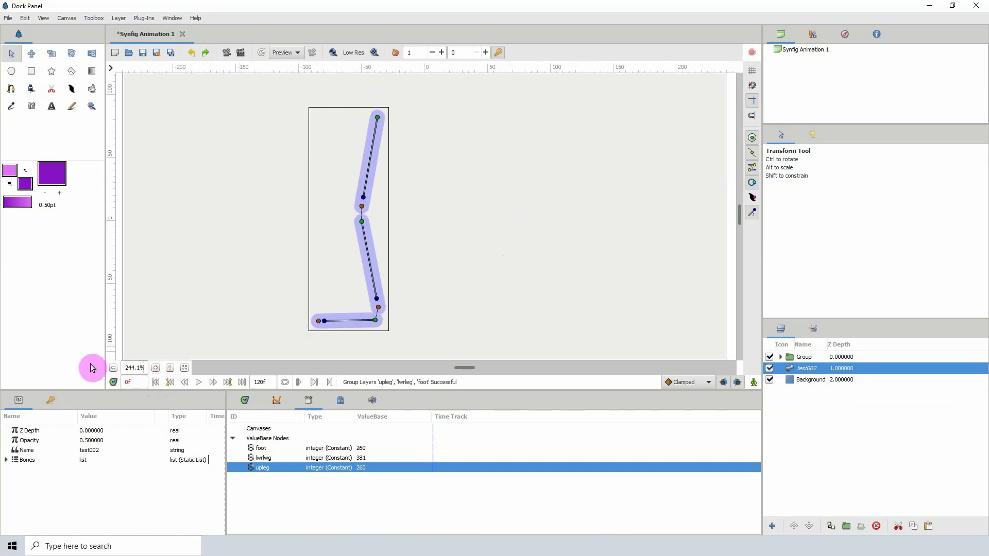
click(113, 368)
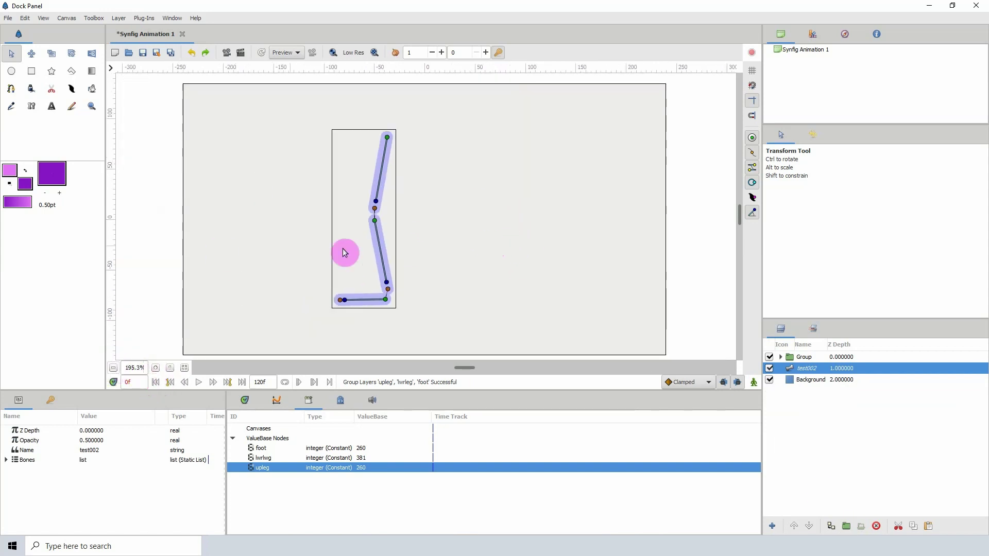
click(802, 357)
click(780, 357)
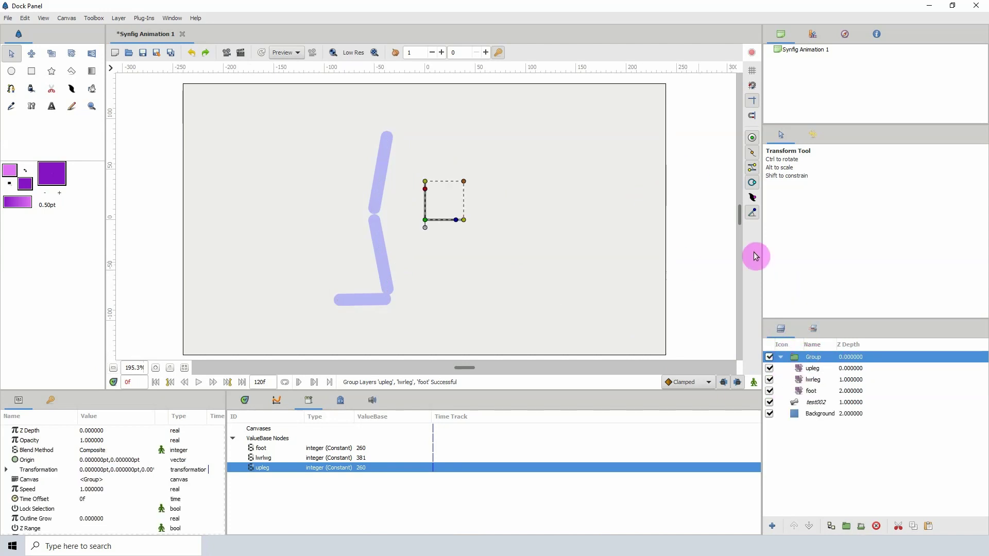
- Examine the parameters and handles of the upleg, lwrleg and foot layers inside the group one by one
click(813, 371)
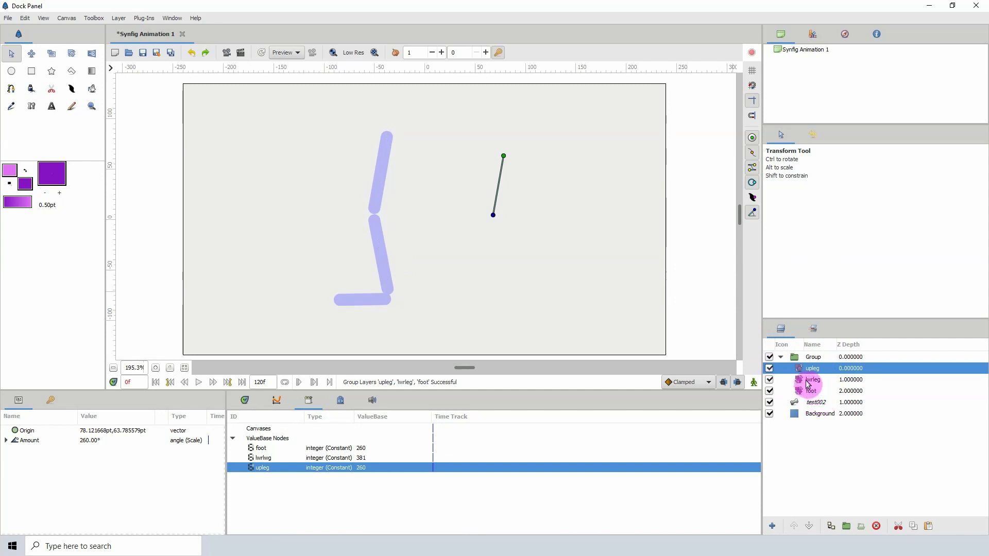
click(810, 384)
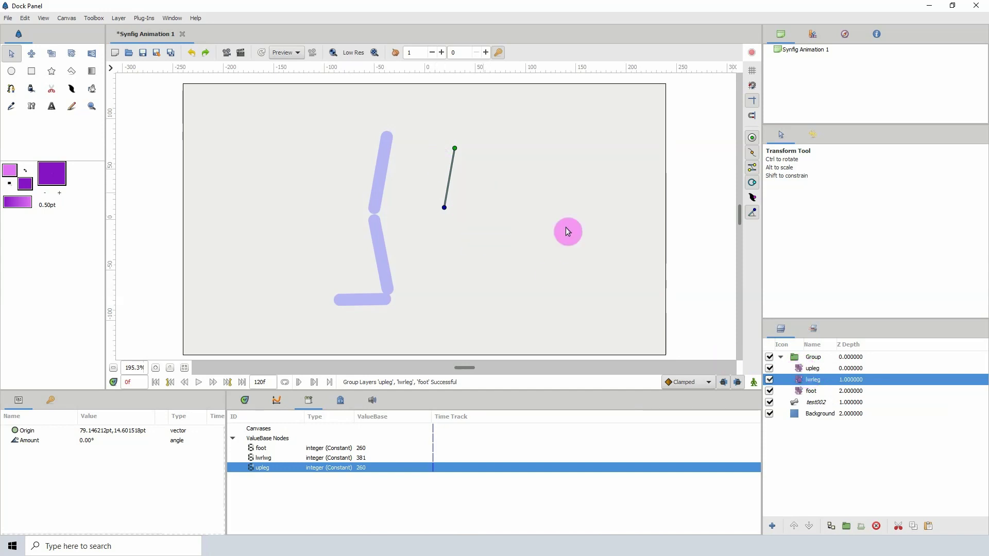
click(801, 369)
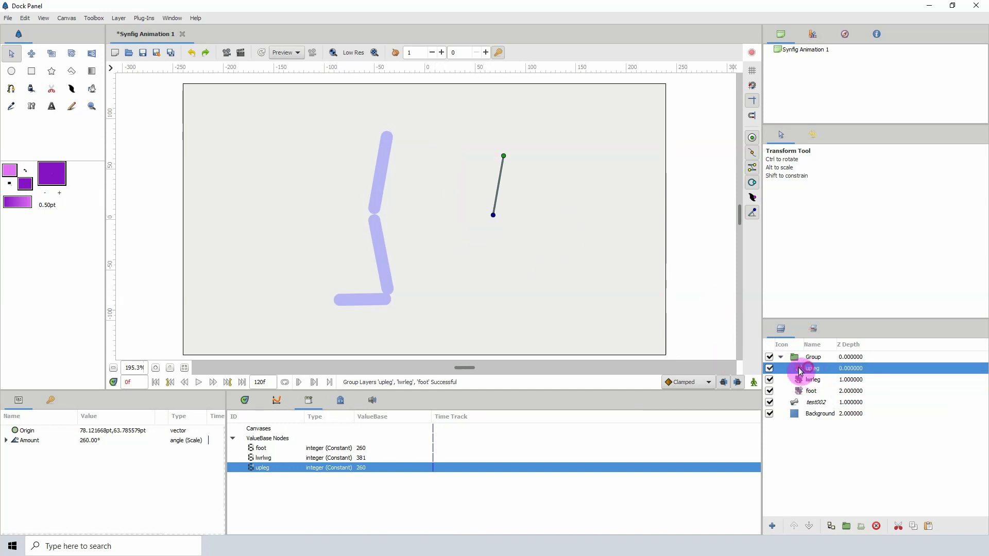
click(808, 393)
click(810, 370)
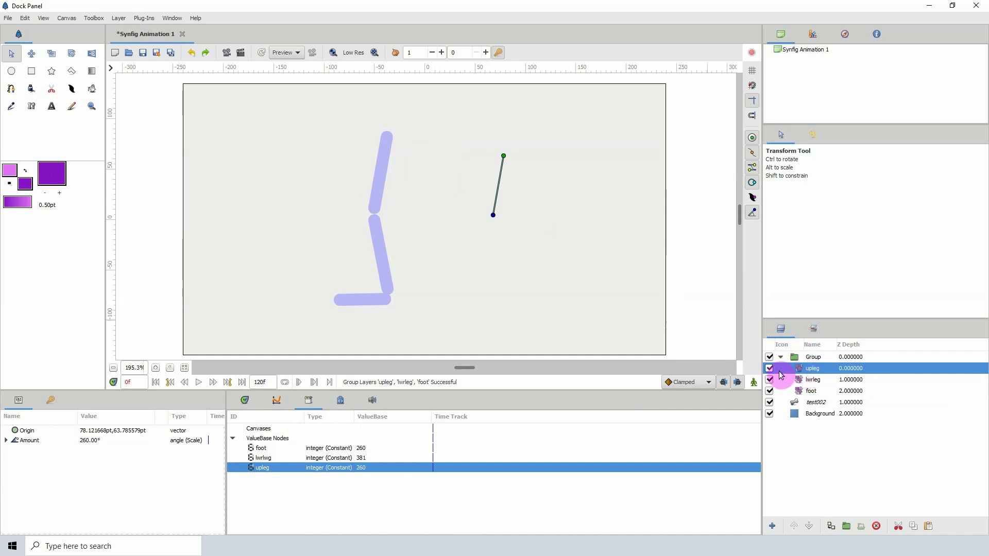
click(807, 384)
click(811, 392)
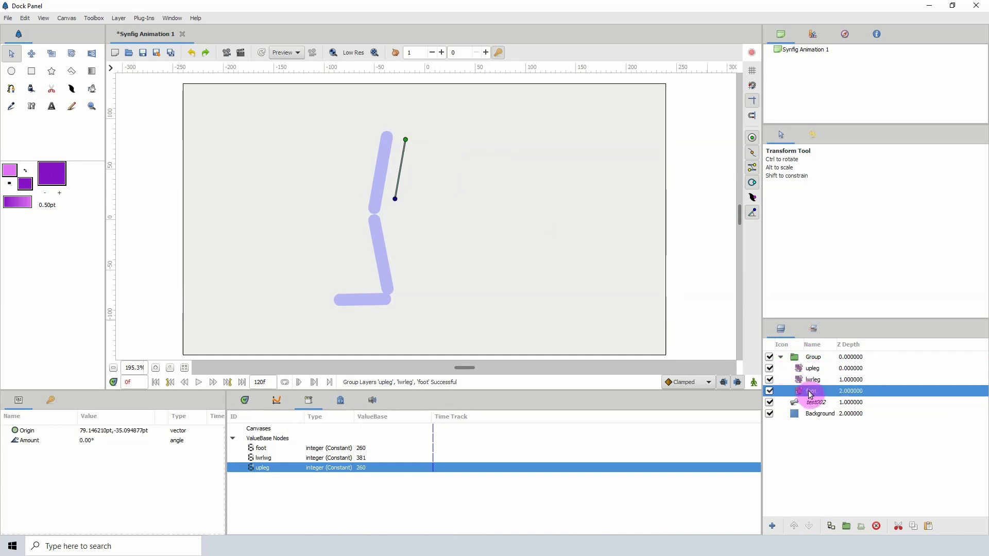
click(810, 381)
- Put the upleg, lwrleg and foot layers each into a separate nested group within the main group
click(811, 370)
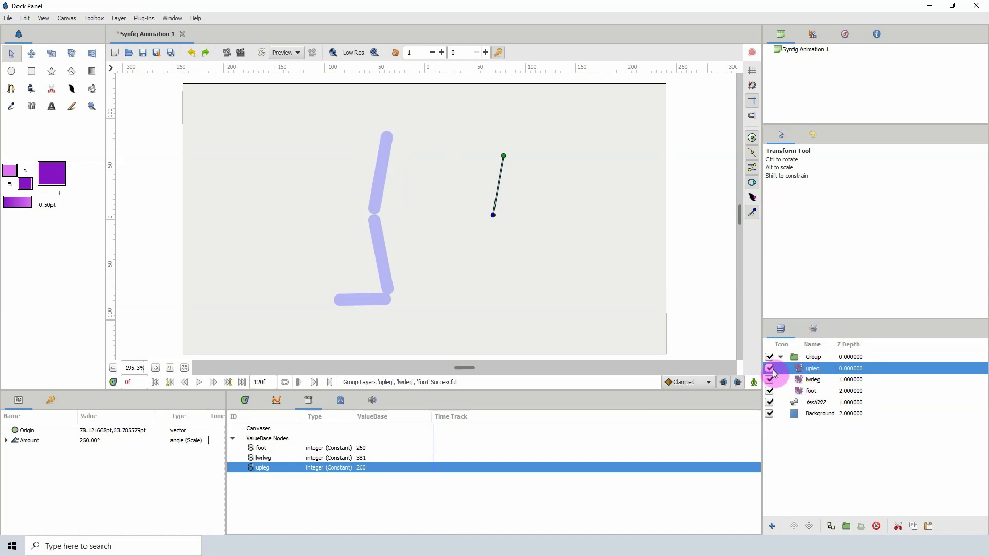
click(847, 526)
click(846, 526)
click(846, 526)
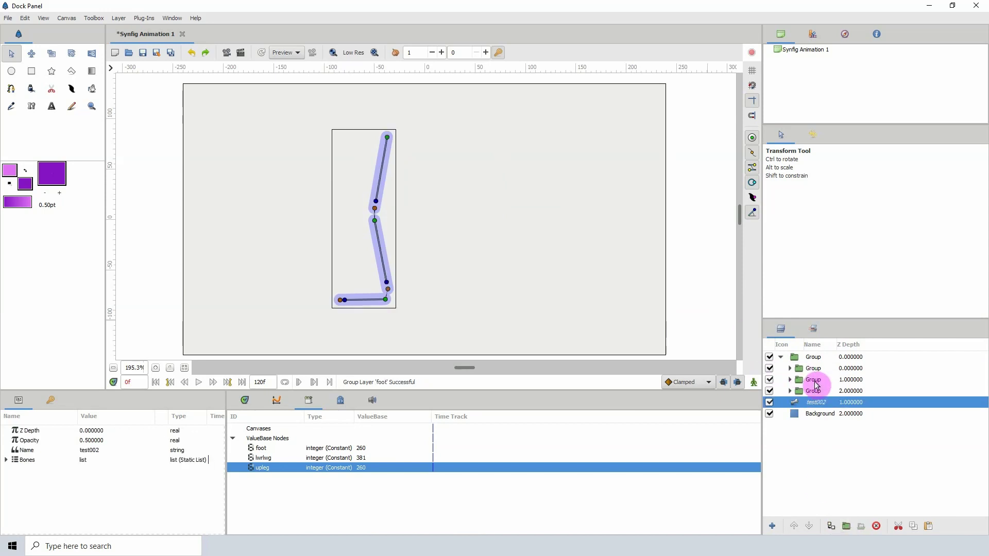
- Expand the first two nested groups to reach the upleg and lwrleg layers
click(815, 383)
click(810, 366)
click(791, 369)
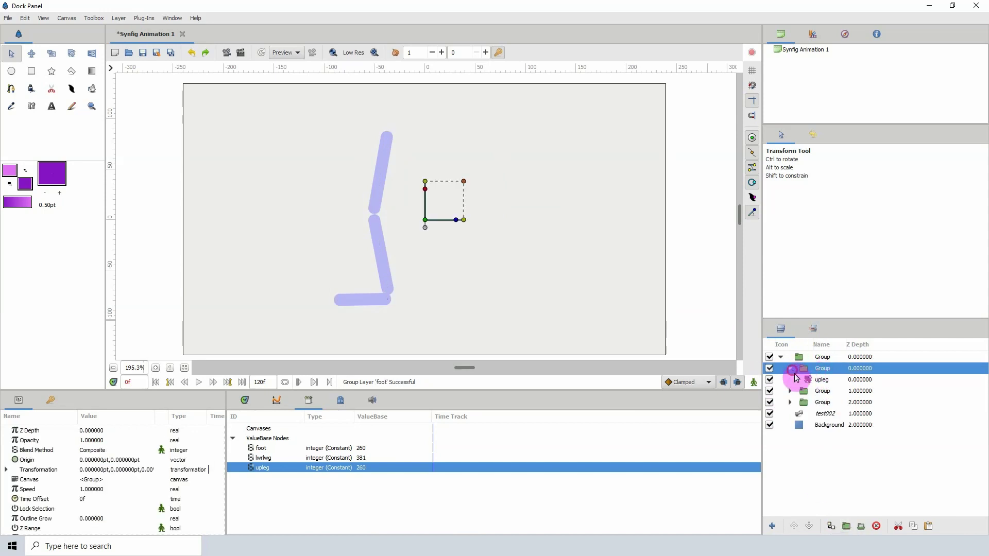
click(796, 379)
click(790, 391)
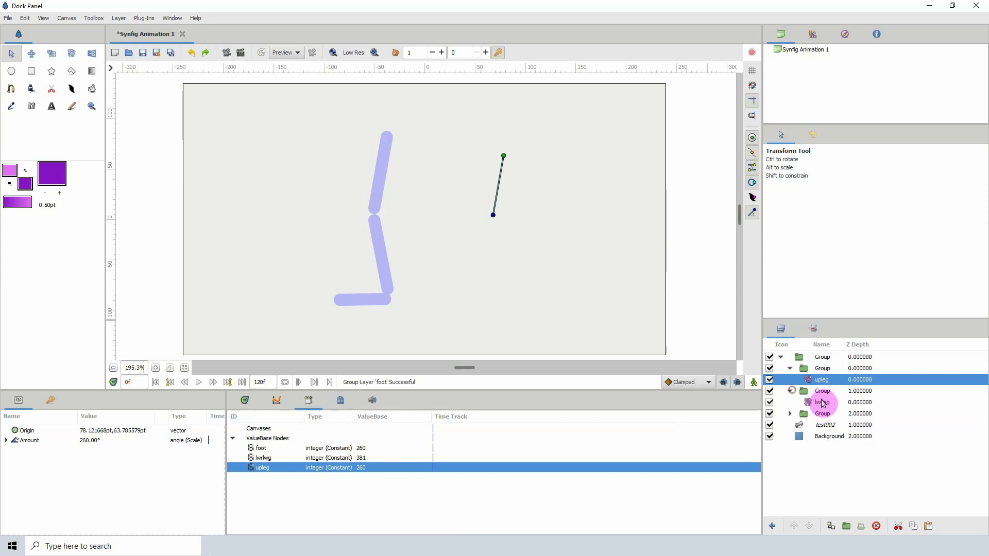
- Convert the Amount parameter of the lwrleg Rotate layer to Scale and expand it
click(820, 405)
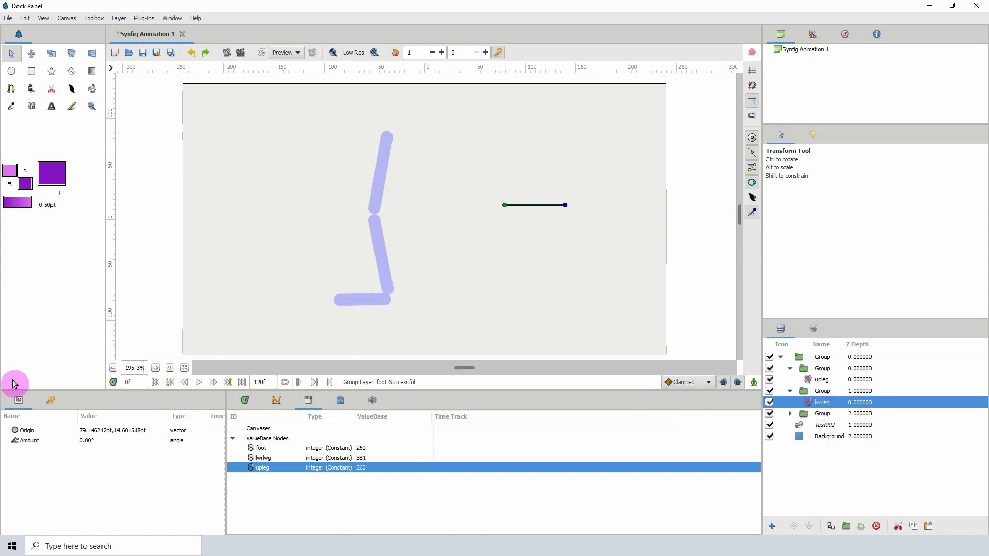
right_click(37, 441)
mouse_move(74, 448)
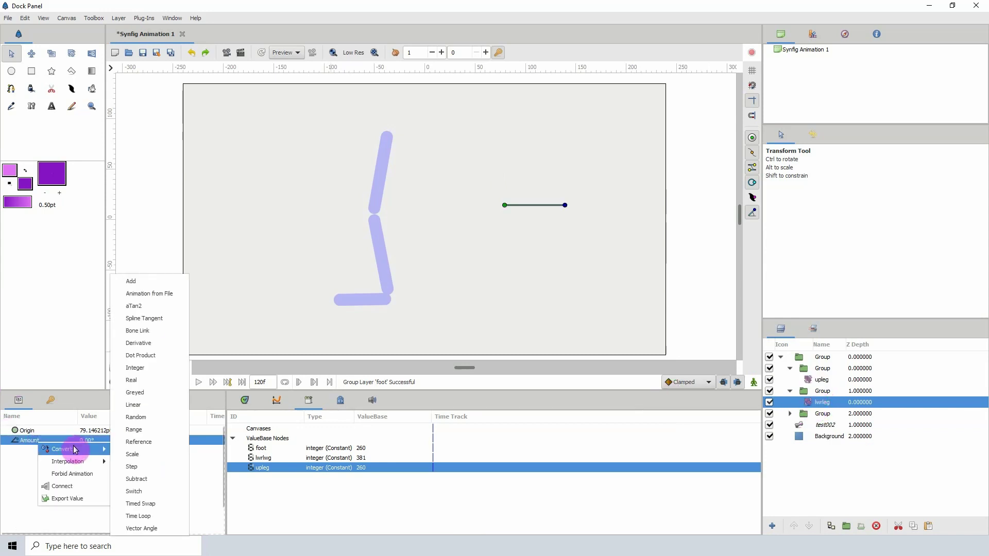
click(135, 454)
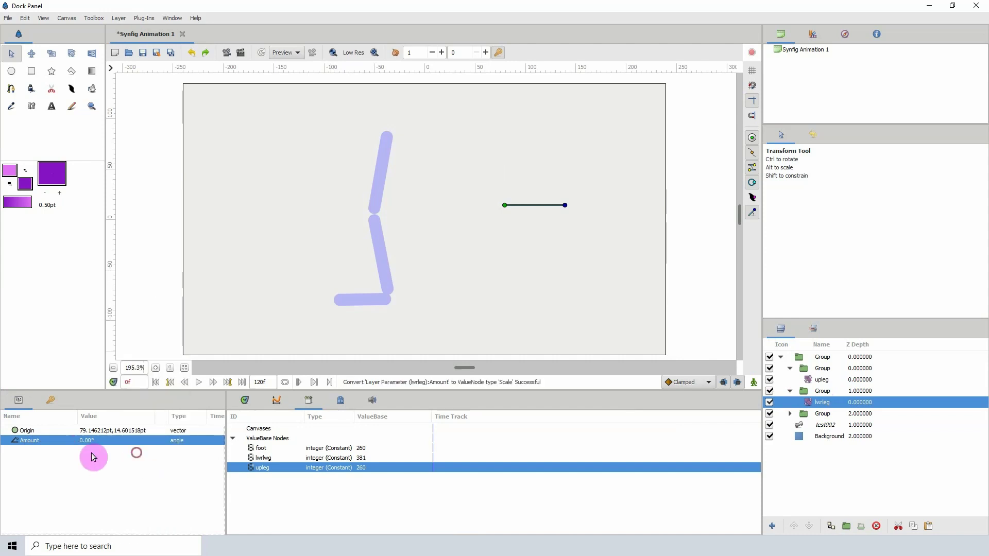
click(7, 440)
- Convert the Link under the lwrleg layer's scaled Amount to Integer and expand it
click(26, 450)
right_click(39, 451)
mouse_move(71, 458)
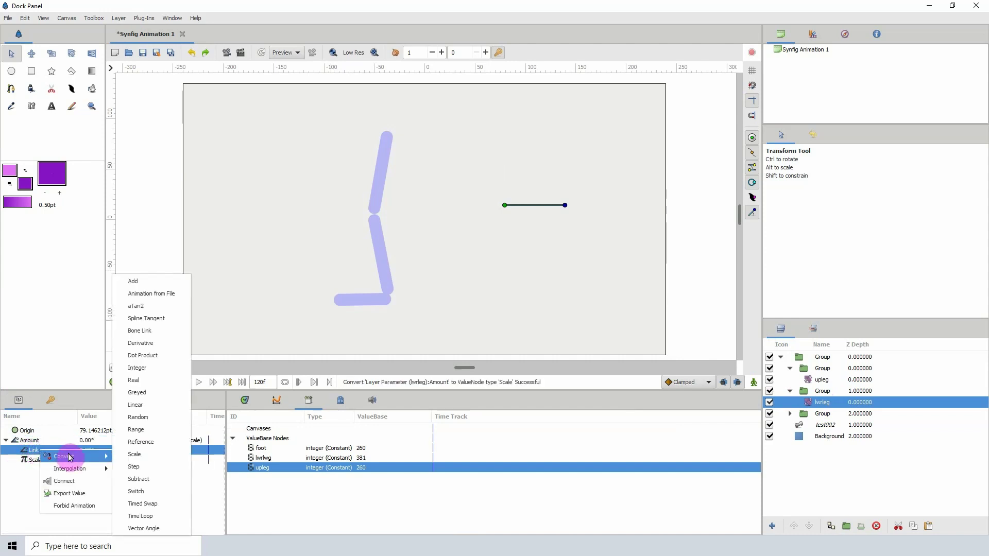
click(137, 368)
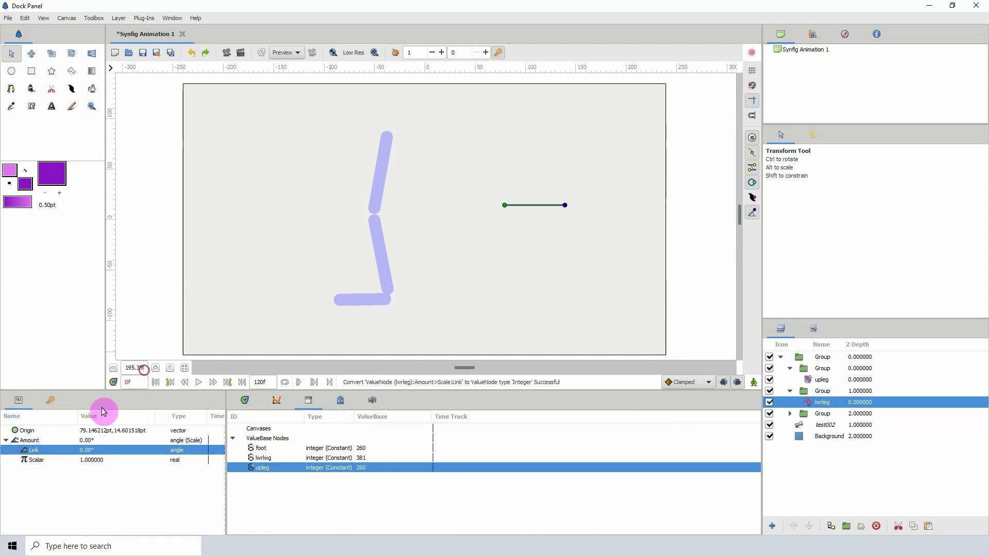
click(21, 450)
- Connect the integer Link of the lwrleg layer's Amount to the exported value lwrlwg
click(41, 462)
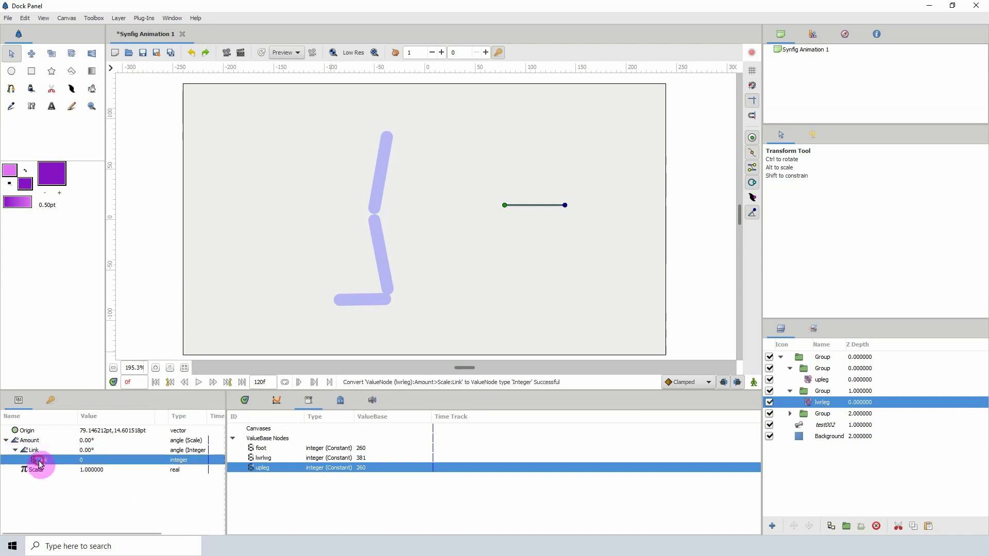
click(265, 458)
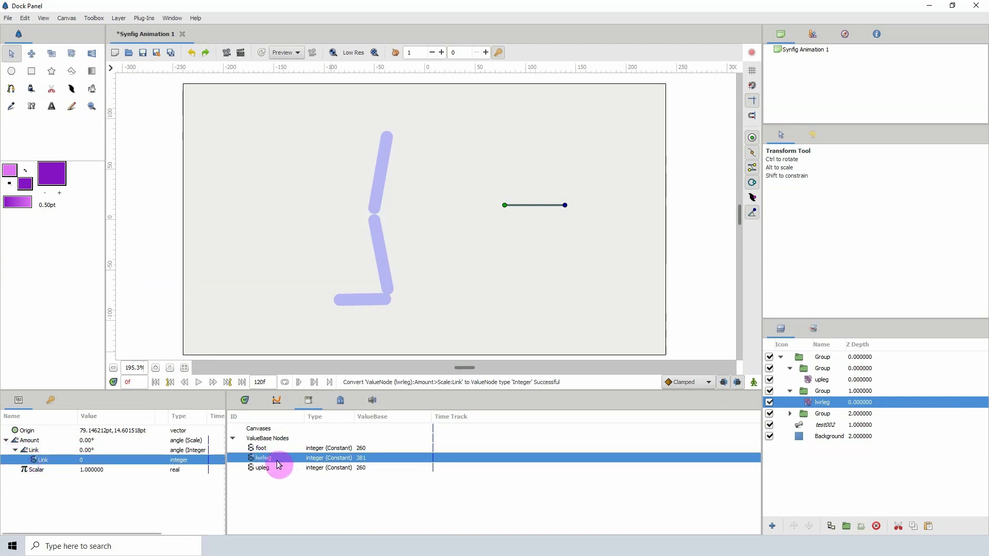
right_click(80, 462)
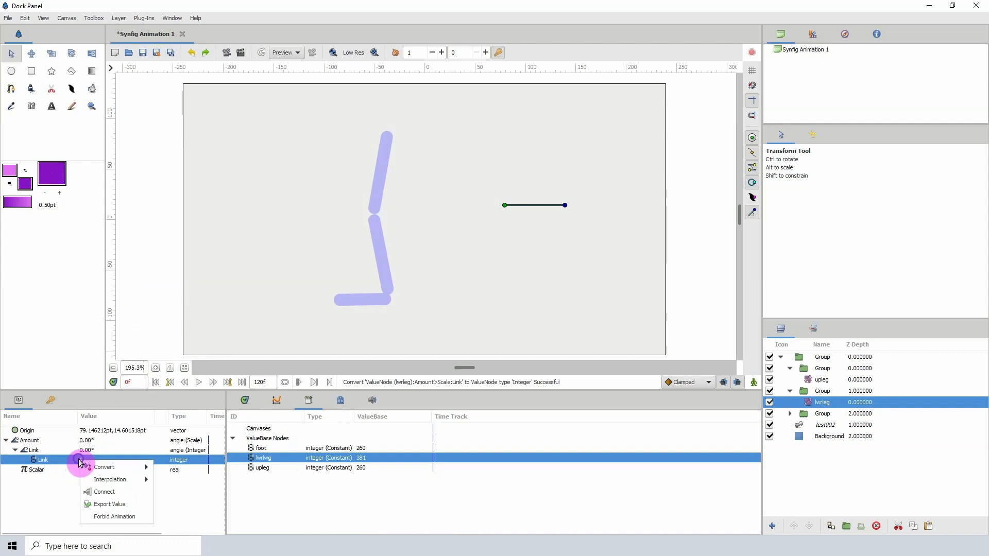
click(102, 492)
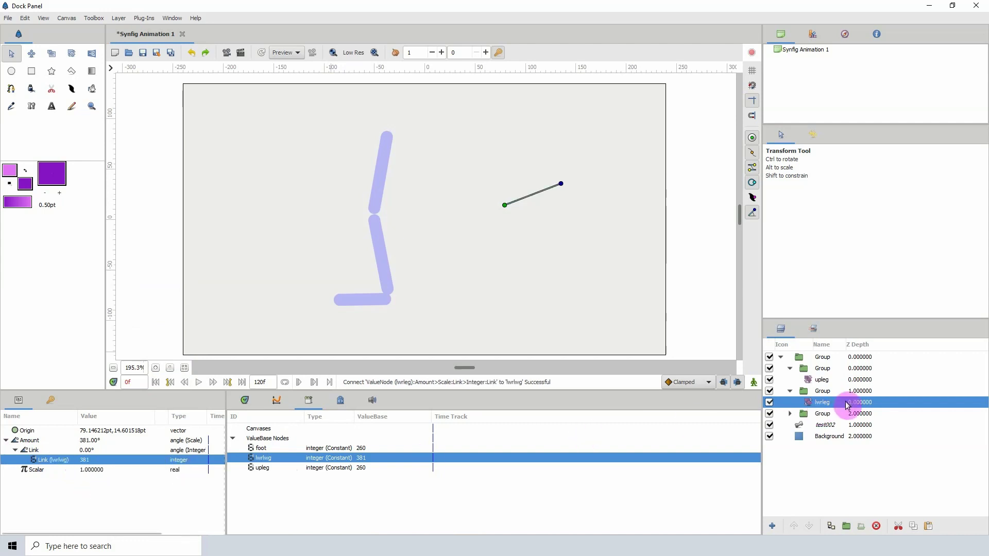
- Convert the Amount parameter of the foot Rotate layer in the third nested group to Scale and expand it
click(790, 414)
click(821, 426)
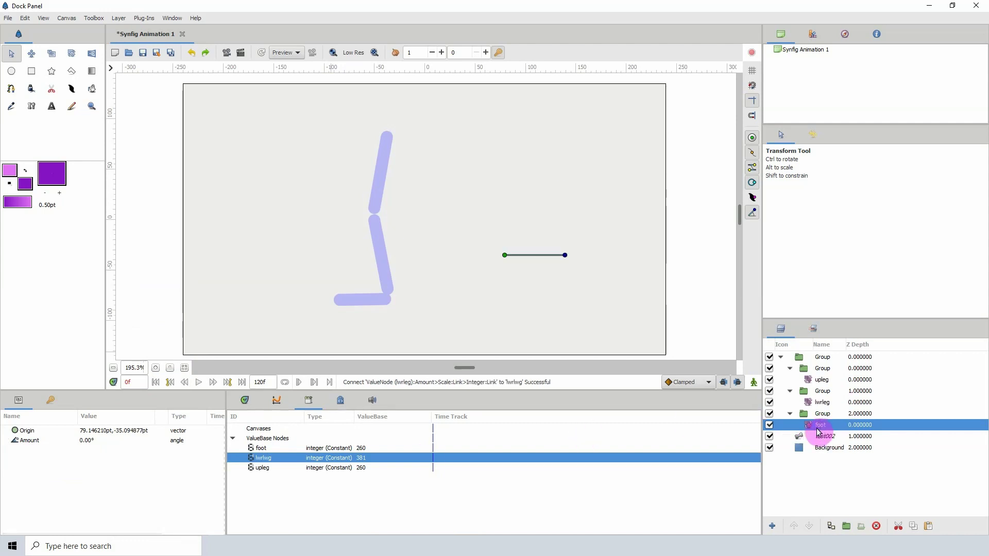
click(25, 442)
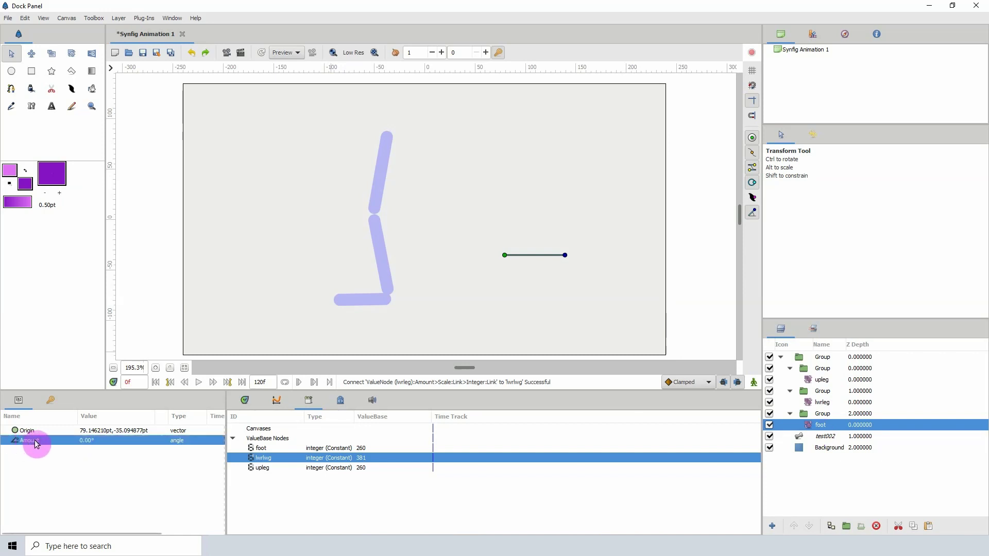
right_click(36, 444)
mouse_move(88, 446)
click(131, 473)
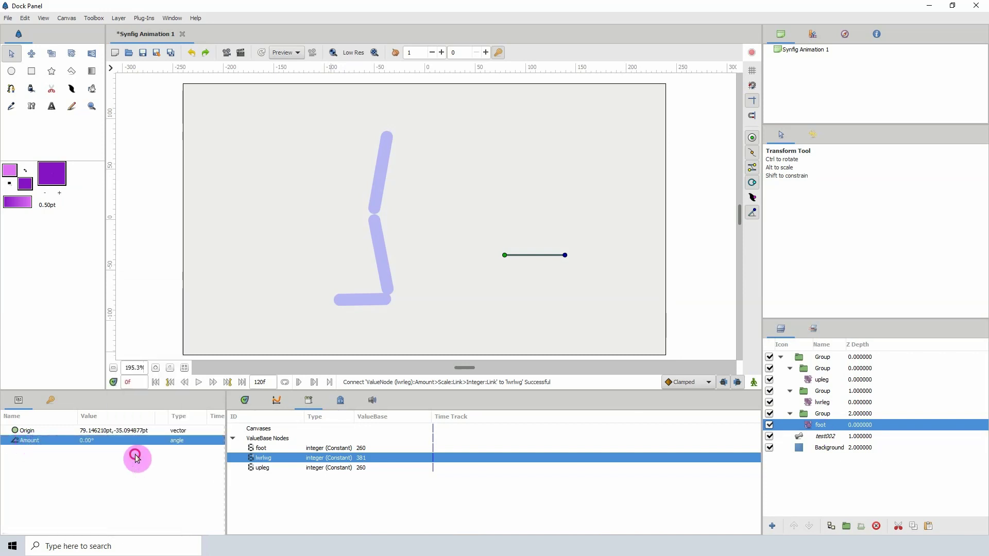
click(7, 440)
- Convert the Link under the foot layer's scaled Amount to Integer
right_click(45, 452)
mouse_move(87, 459)
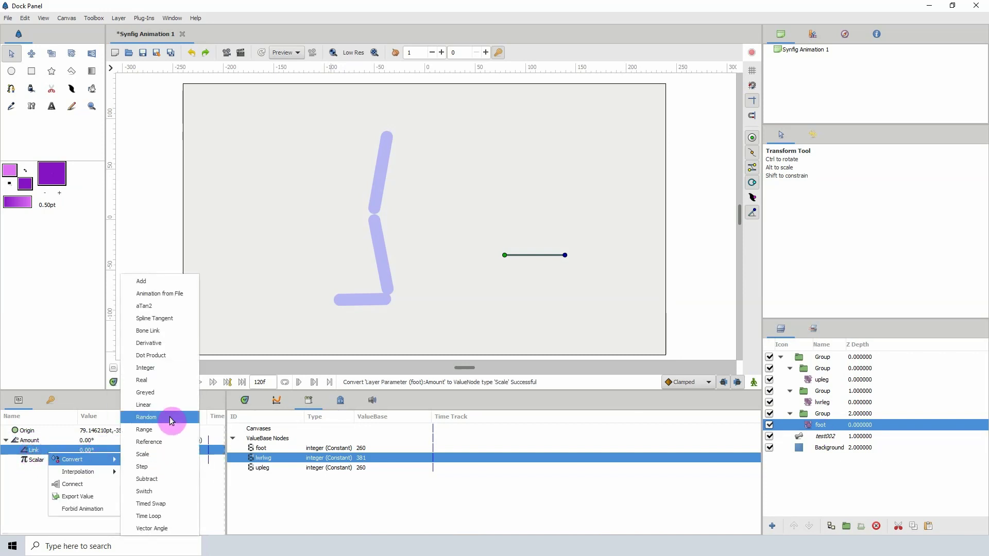
click(145, 368)
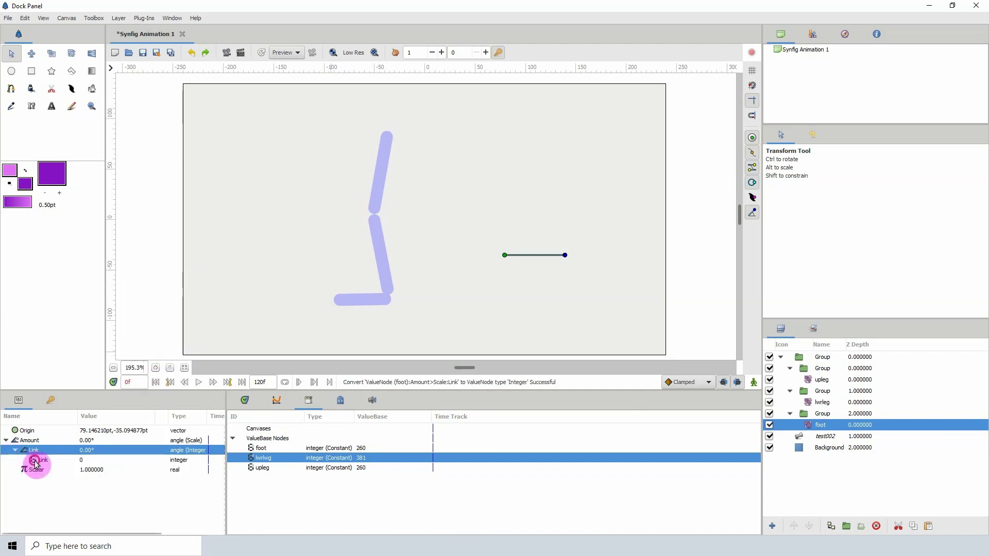
- Connect the integer Link of the foot layer's Amount to the exported value foot
click(35, 461)
click(258, 448)
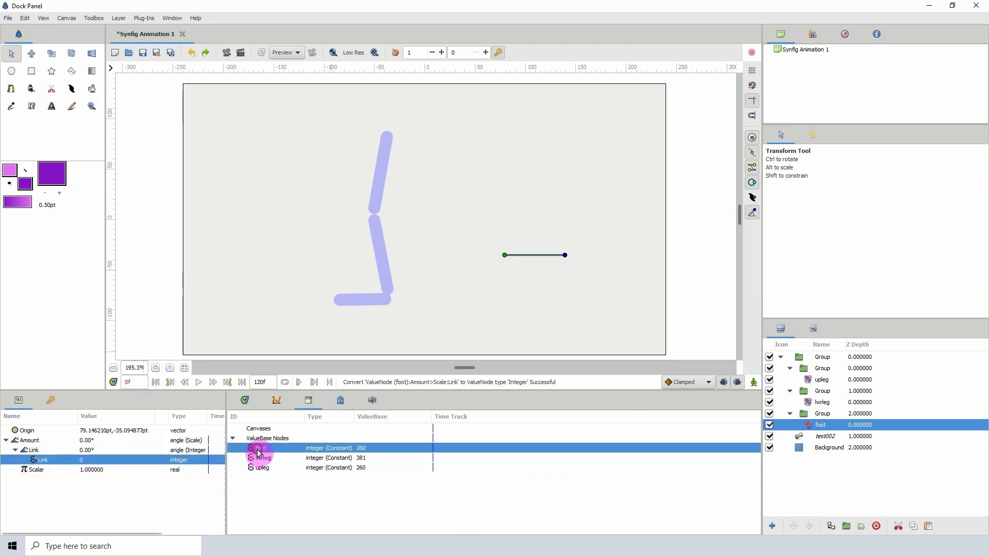
right_click(81, 459)
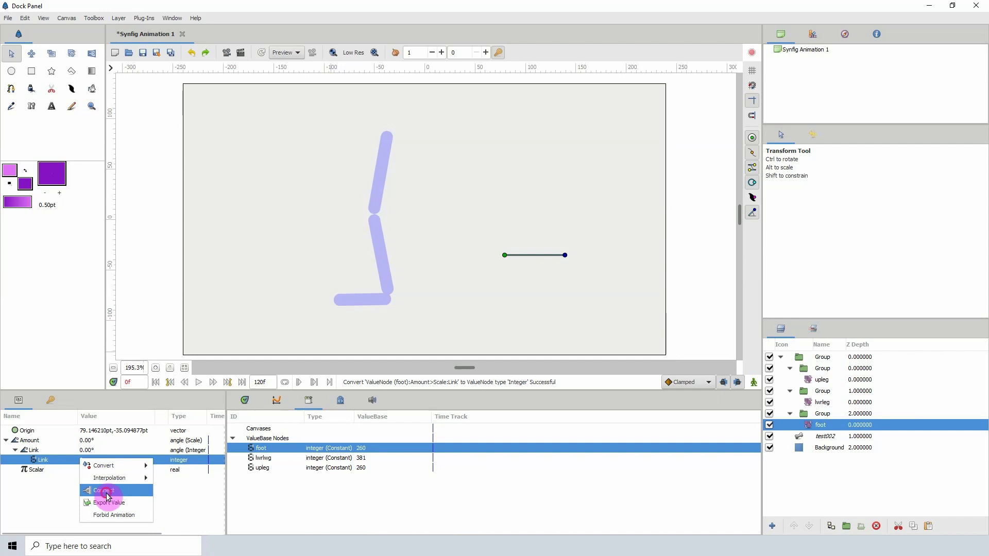
click(105, 492)
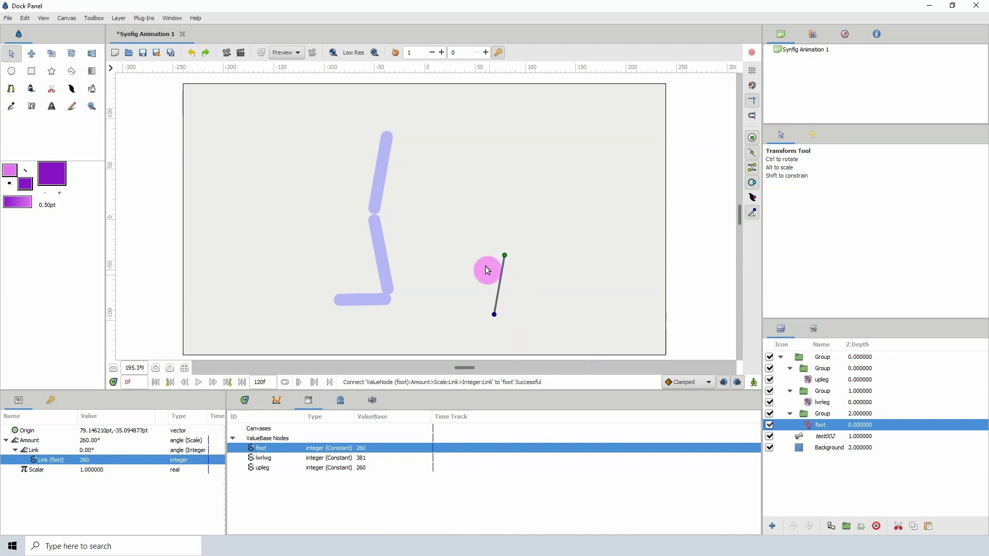
click(818, 375)
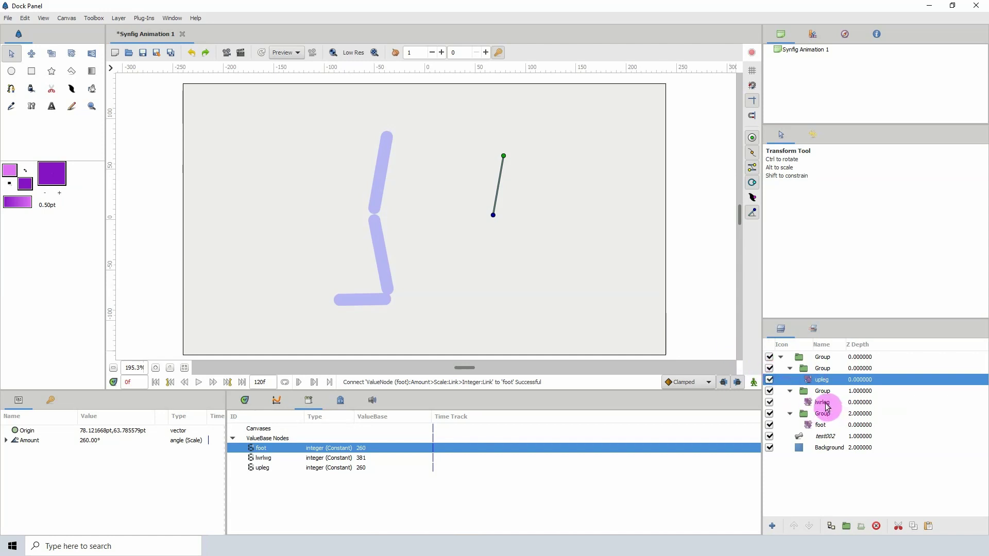
click(821, 371)
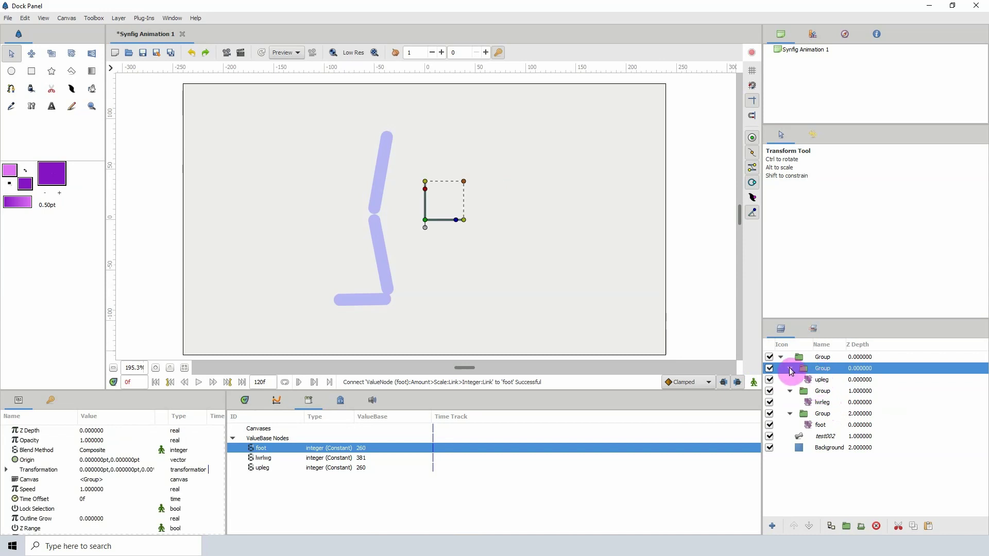
drag(791, 372, 820, 427)
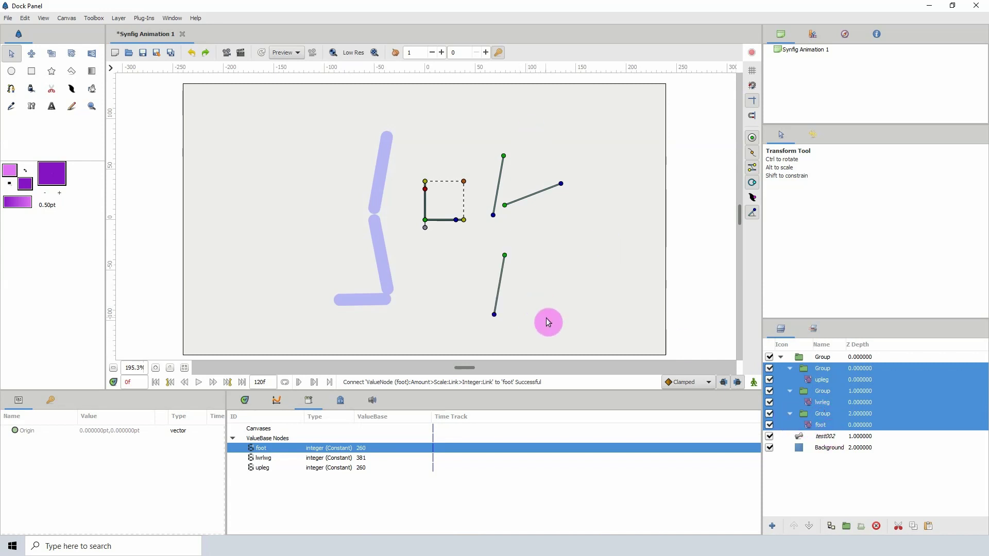
click(829, 437)
- Move and rotate the group holding the upleg layer until its Rotate handle lies horizontal, to the right of the upper leg bone
click(823, 369)
ctrl+click(822, 382)
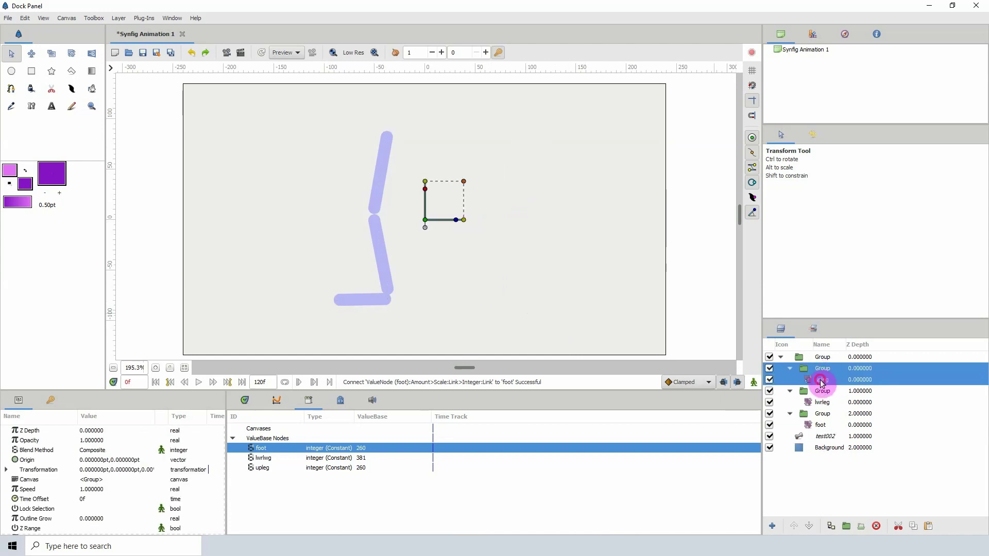
drag(431, 236, 474, 229)
drag(474, 227, 475, 228)
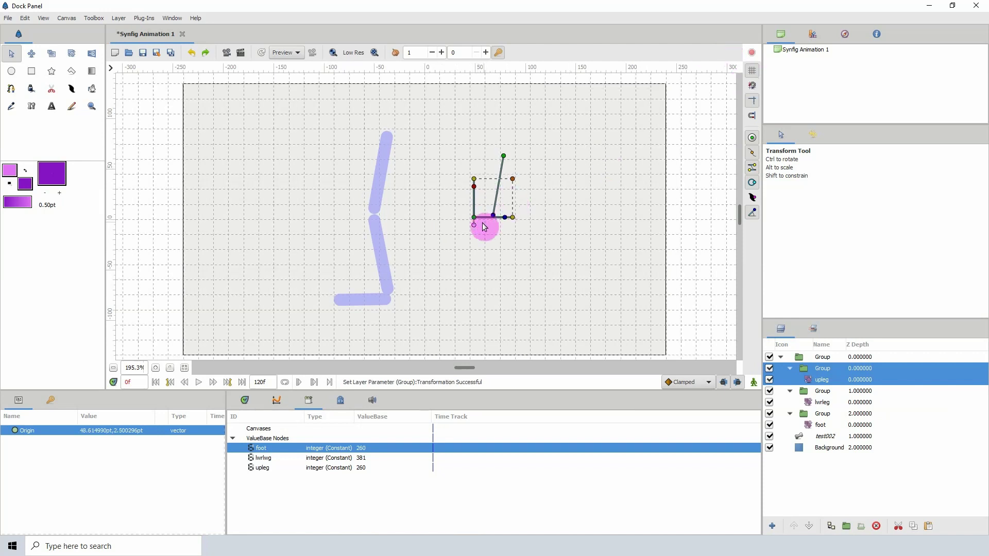
drag(474, 227, 502, 133)
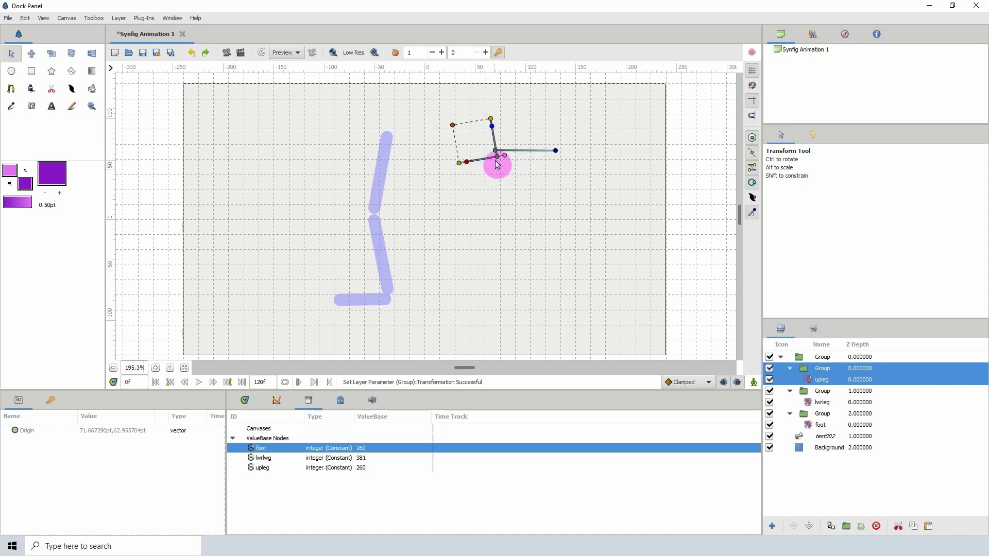
drag(500, 161, 504, 163)
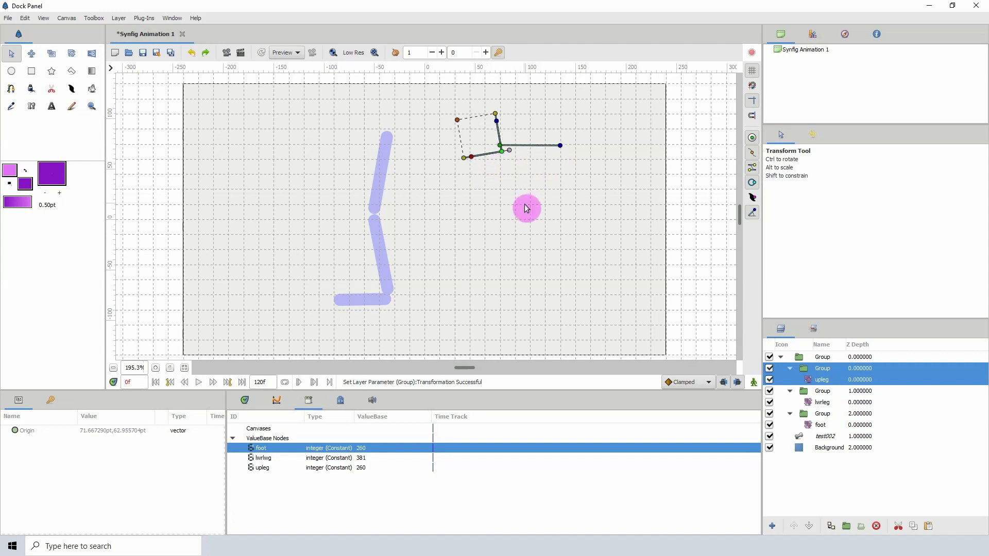
- Add a vertical guide near the upleg handle's origin, and move and rotate the lwrleg group so its handle lies horizontal below upleg's
drag(104, 152, 202, 204)
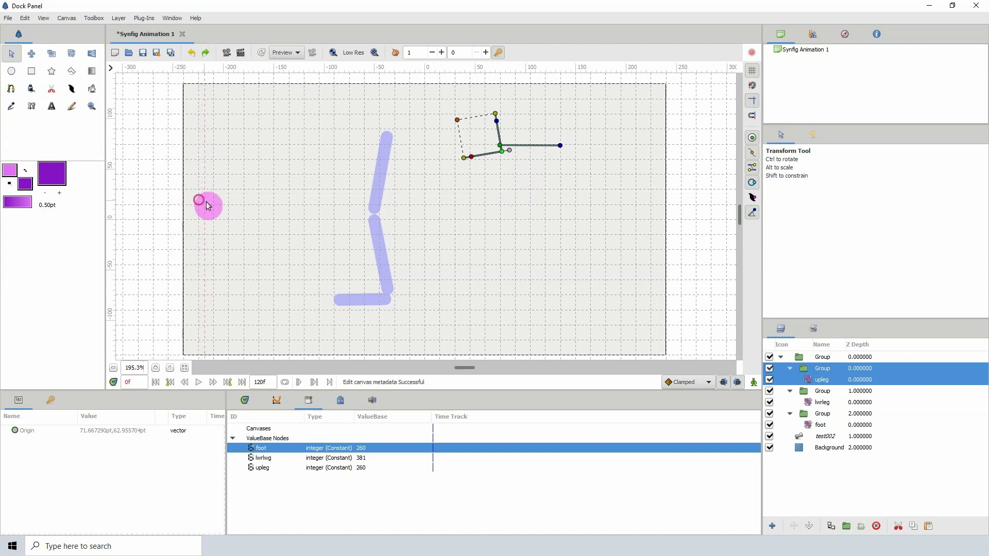
drag(466, 231, 493, 225)
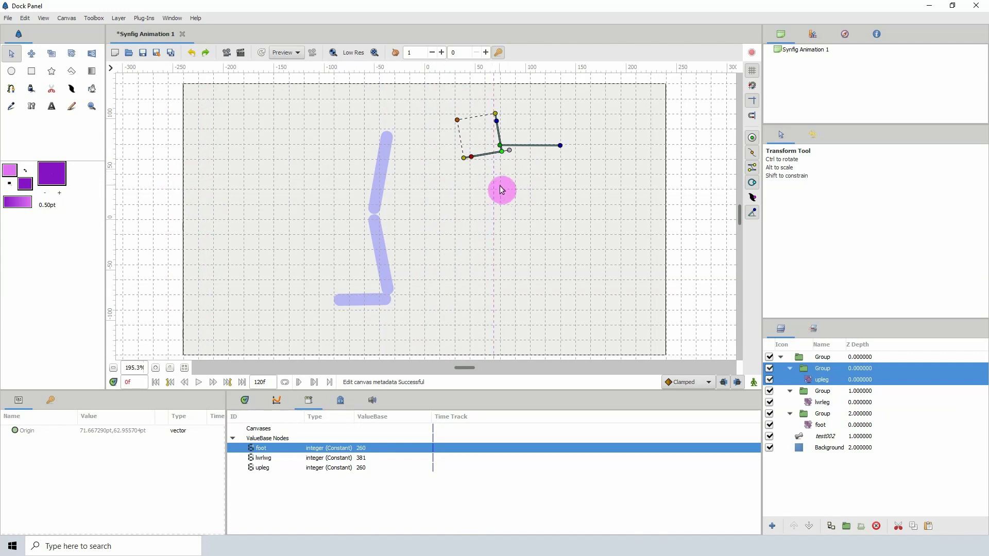
click(821, 405)
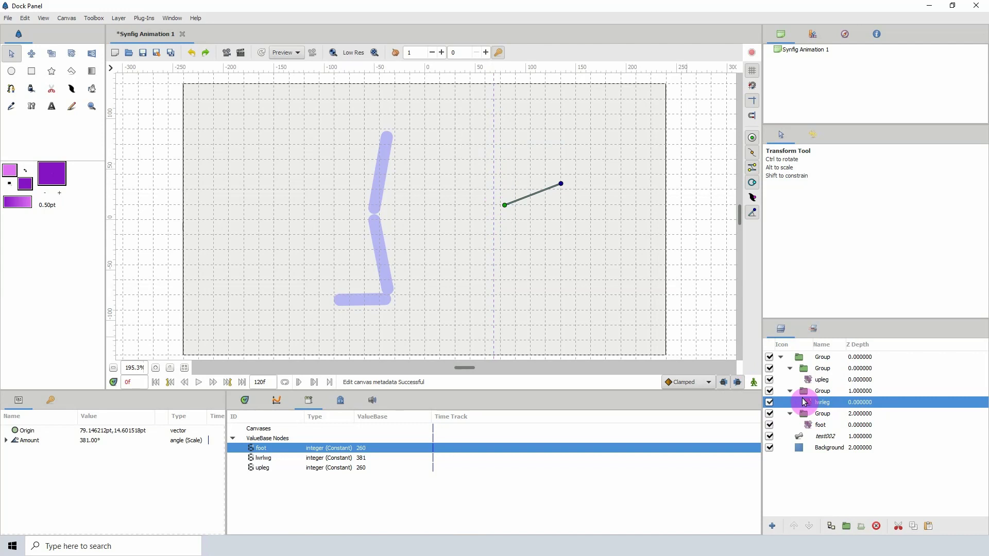
ctrl+click(820, 393)
drag(428, 231, 503, 222)
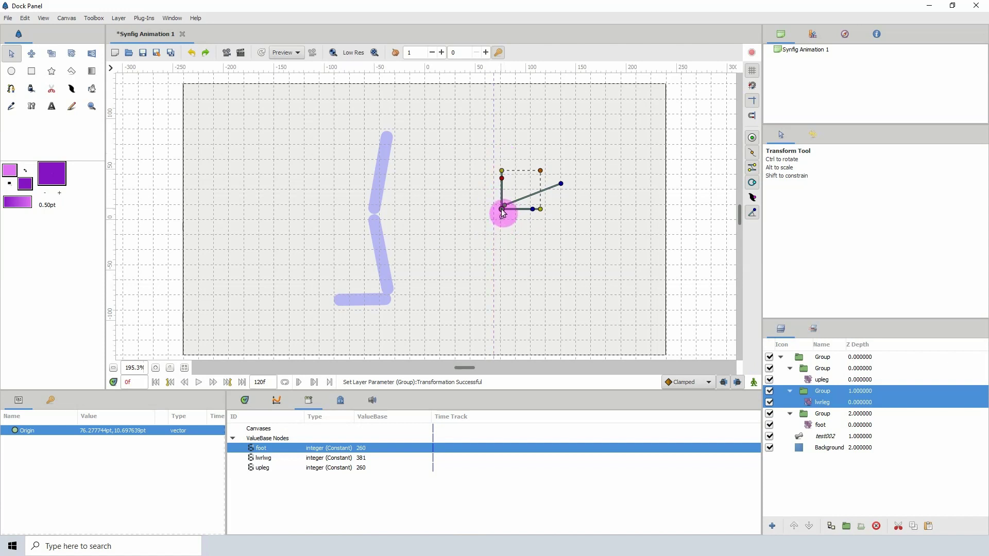
drag(502, 212, 499, 208)
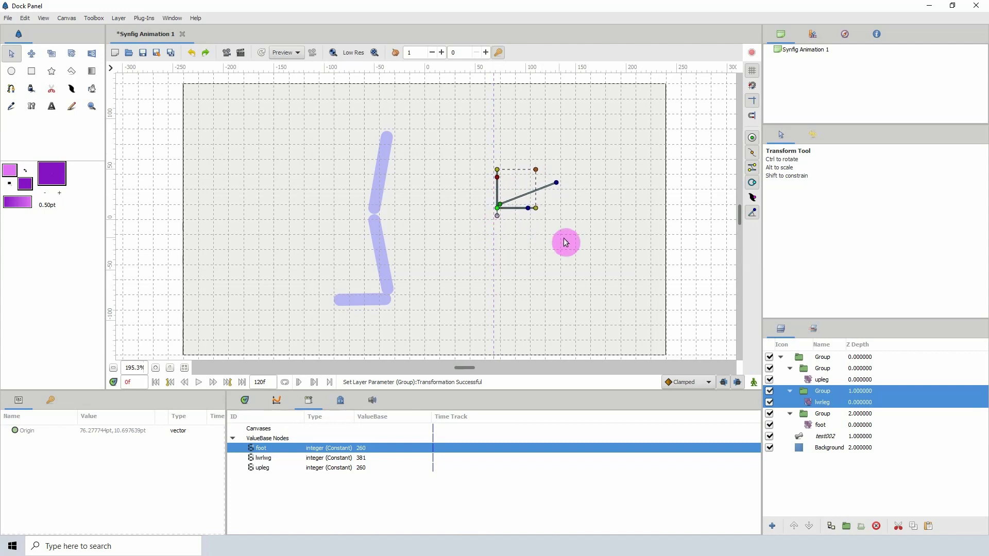
drag(528, 209, 535, 216)
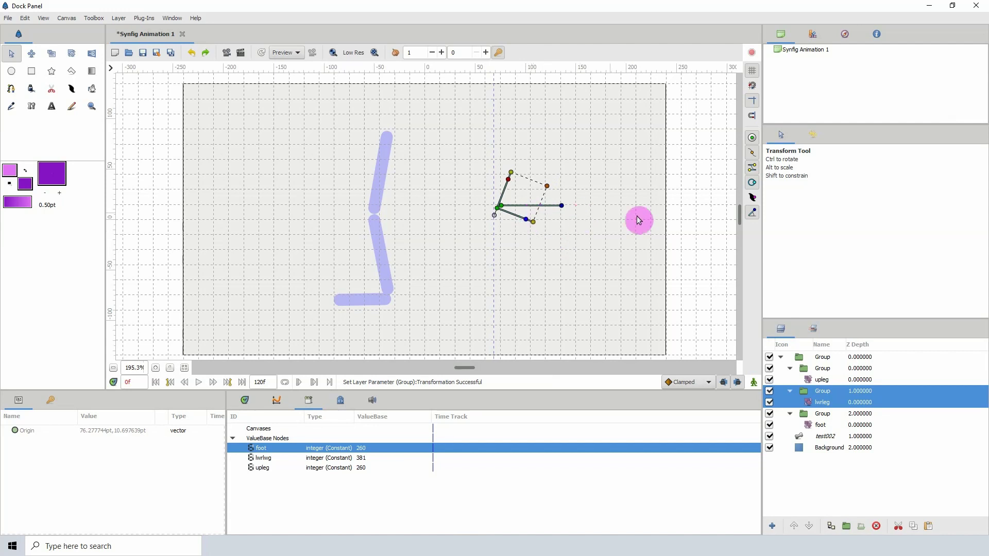
- Move and rotate the group holding the foot layer until its Rotate handle lies horizontal, in line below the lwrleg handle
click(818, 414)
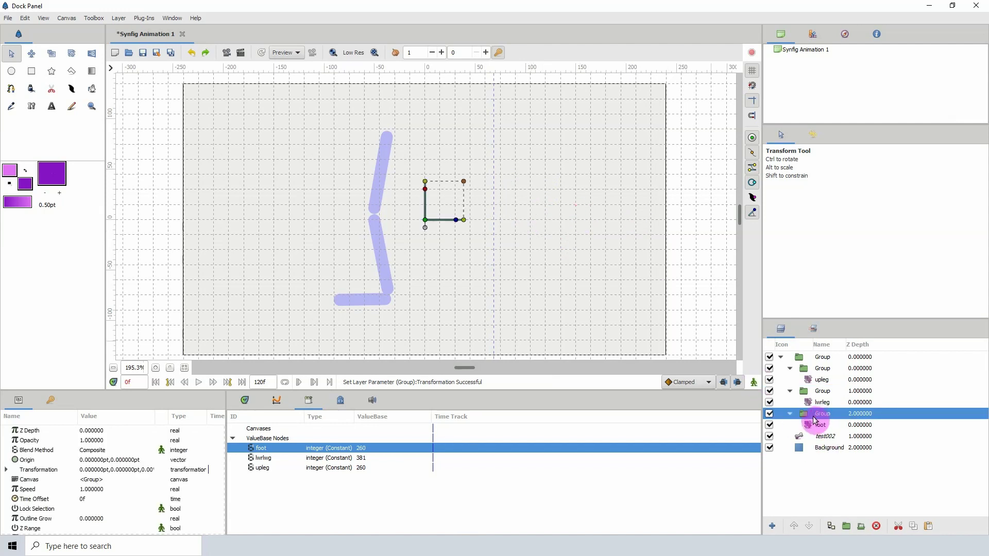
ctrl+click(818, 425)
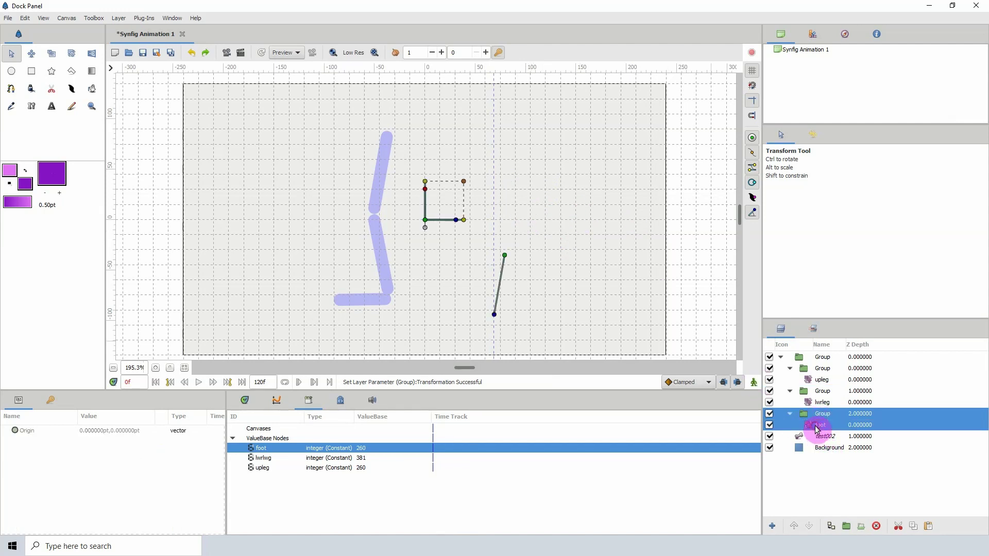
drag(425, 231, 506, 254)
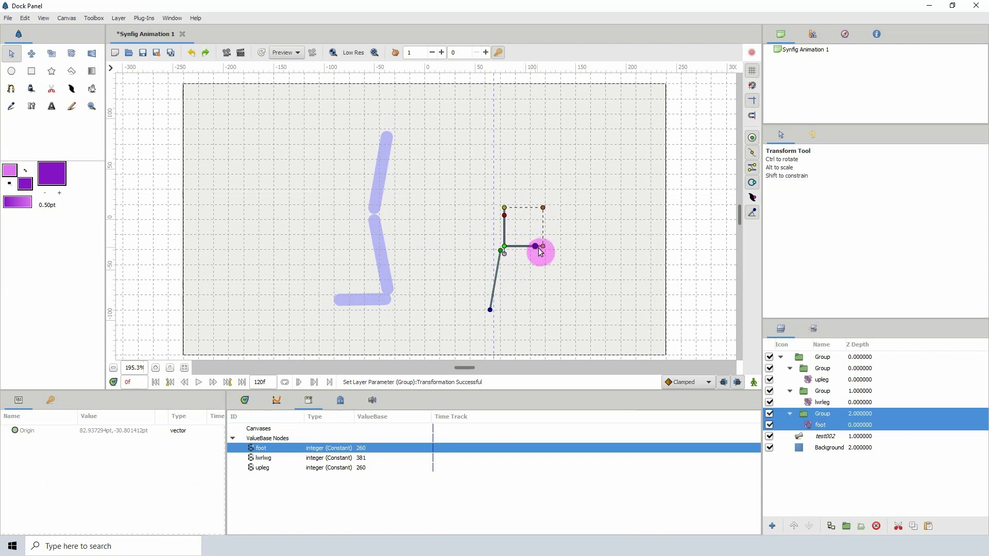
drag(536, 247, 502, 221)
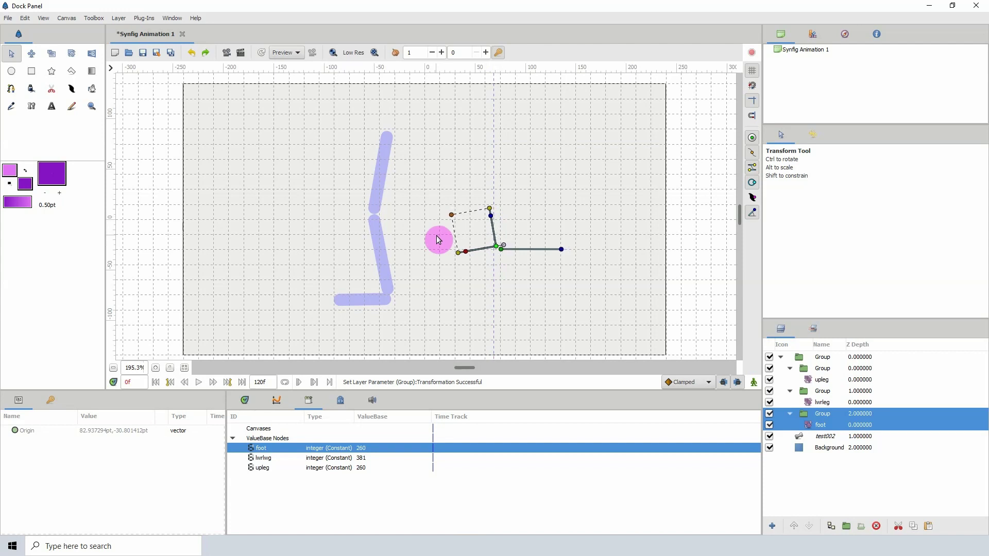
- Select the upleg, lwrleg and foot Rotate layers together, without their groups, to show only their three rotation handles
ctrl+click(820, 402)
ctrl+click(821, 391)
ctrl+click(823, 379)
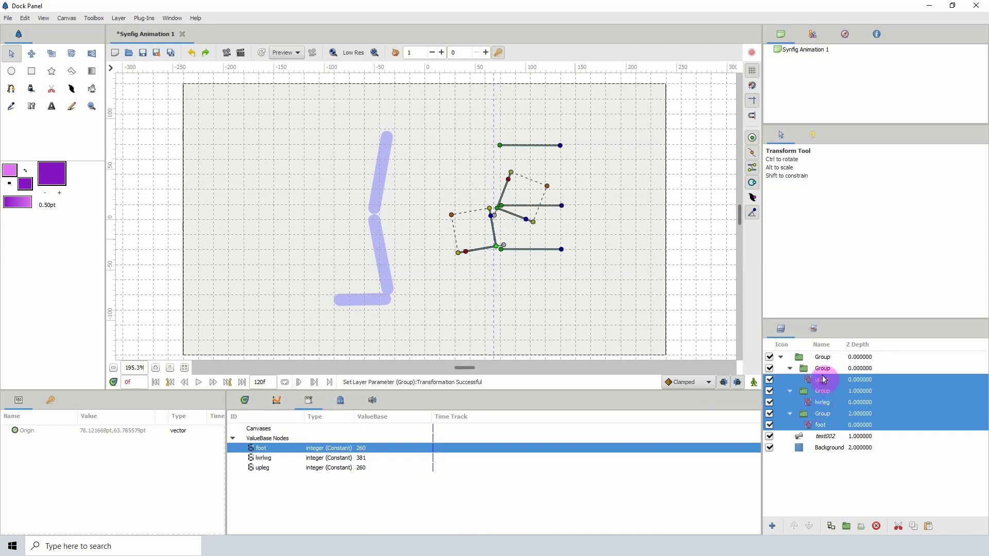
click(820, 402)
click(823, 381)
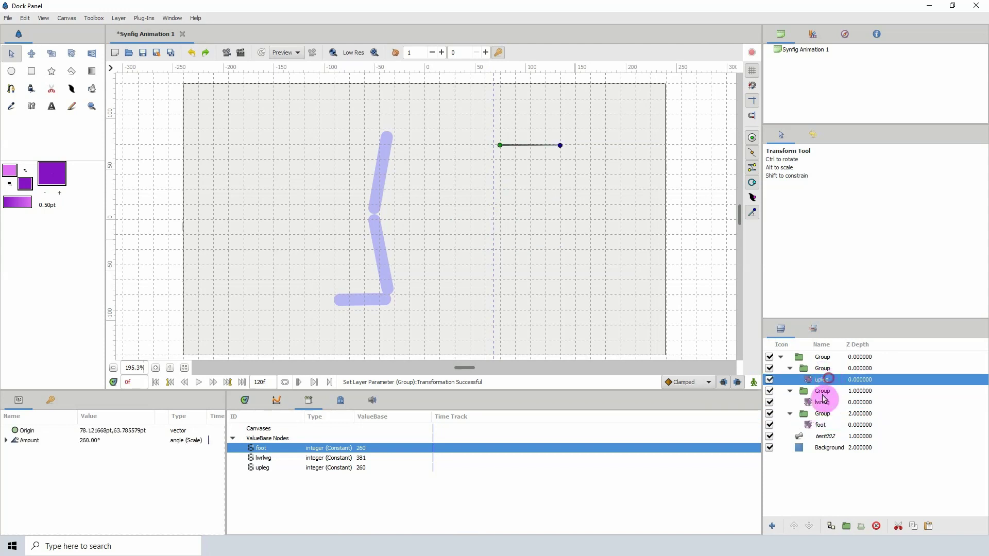
ctrl+click(822, 402)
ctrl+click(820, 425)
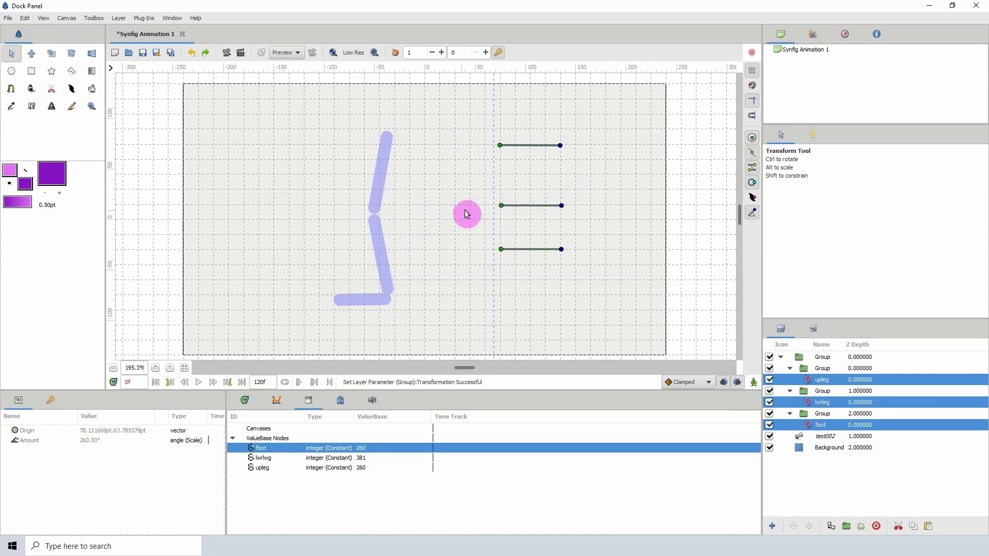
- Bend the leg by lowering the upleg handle to 237° and swinging the lwrleg and foot handles upward
drag(486, 219, 535, 222)
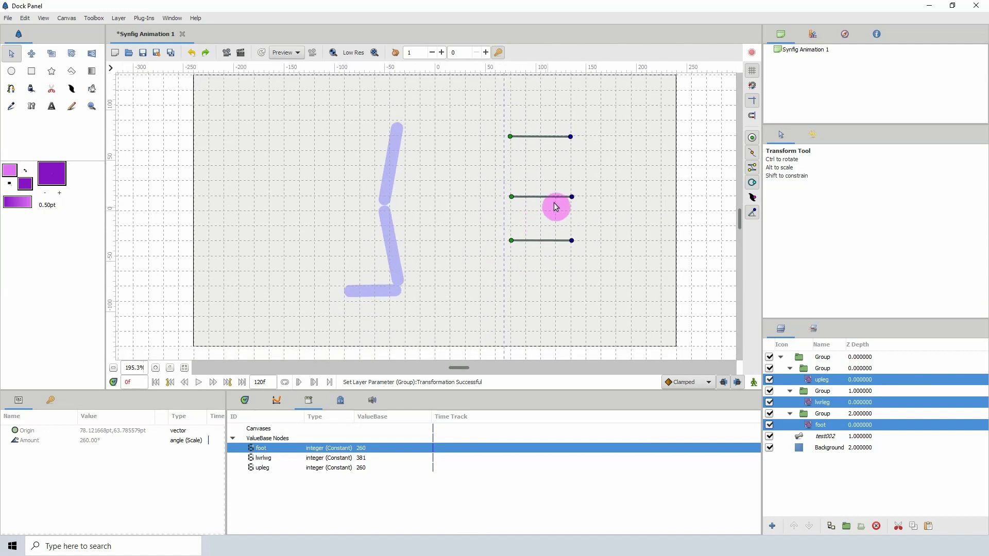
click(570, 138)
mouse_move(570, 139)
mouse_down()
mouse_move(566, 160)
mouse_move(580, 137)
mouse_move(569, 150)
mouse_up()
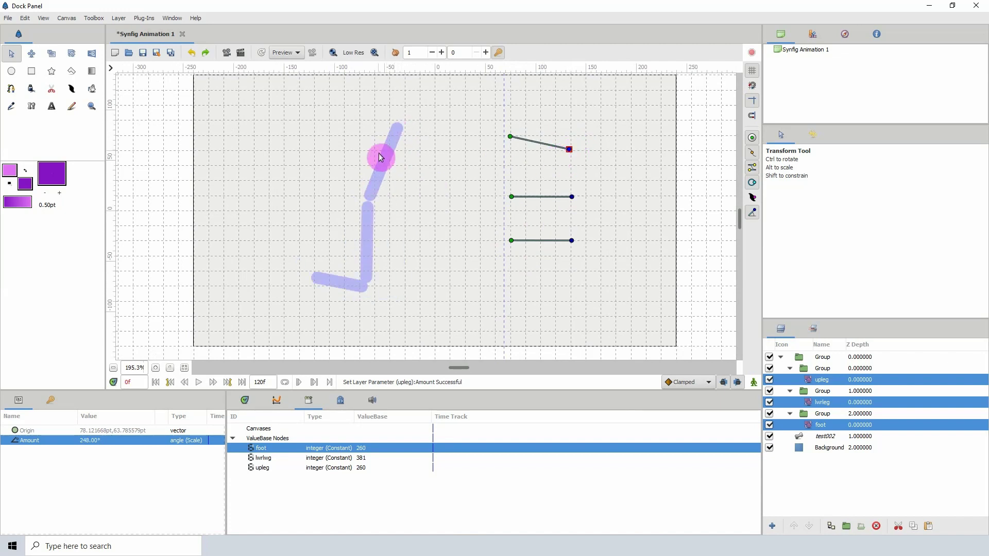
drag(570, 152, 566, 161)
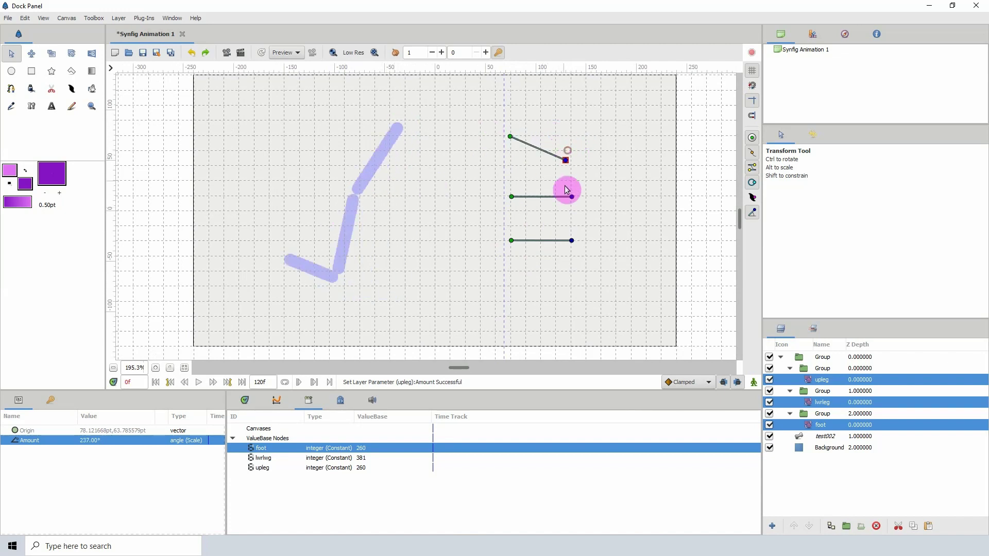
drag(572, 198, 568, 173)
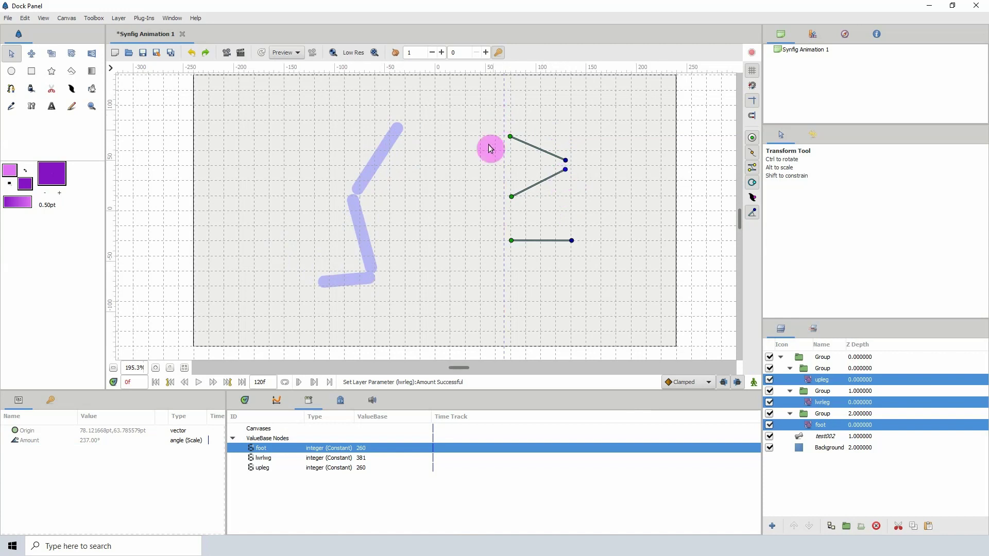
drag(563, 251, 570, 229)
drag(565, 169, 543, 159)
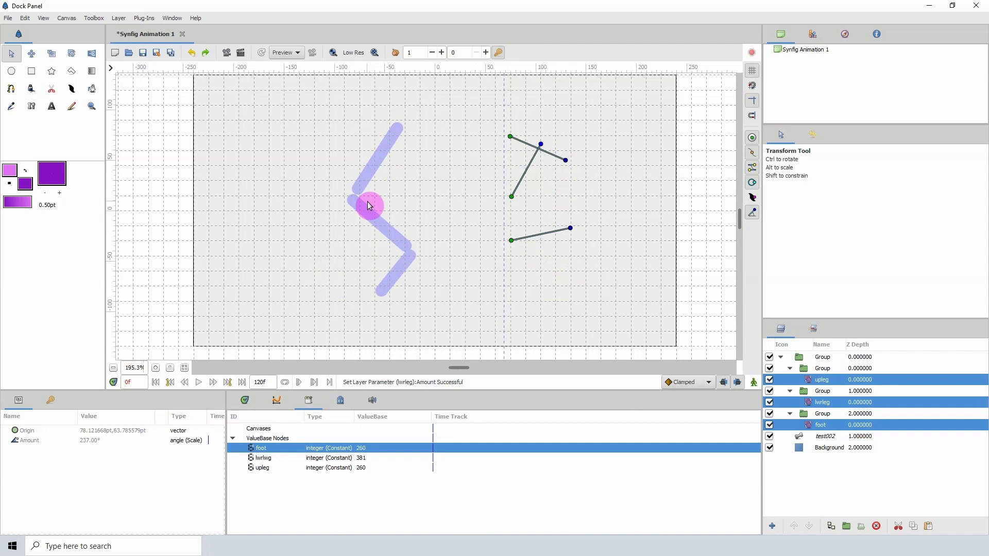
- Repose the leg with the upleg handle at 263°, the lwrleg handle slightly raised and the foot handle swung downward
mouse_move(565, 161)
mouse_down()
mouse_move(571, 132)
mouse_move(570, 147)
mouse_move(543, 164)
mouse_move(551, 159)
mouse_move(569, 183)
mouse_up()
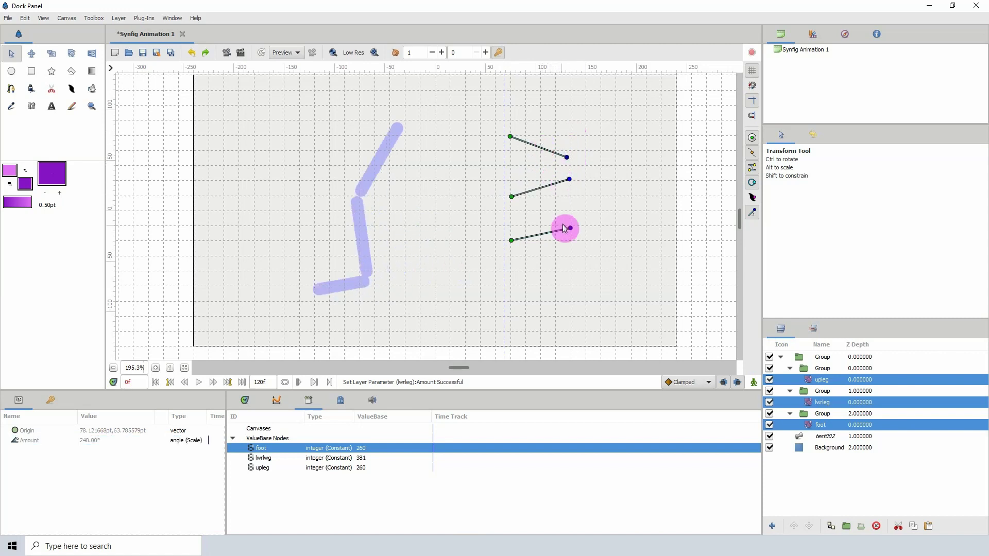
drag(570, 228, 563, 271)
mouse_move(569, 180)
mouse_down()
mouse_move(572, 217)
mouse_move(570, 110)
mouse_move(569, 148)
mouse_move(551, 173)
mouse_move(565, 192)
mouse_move(571, 145)
mouse_up()
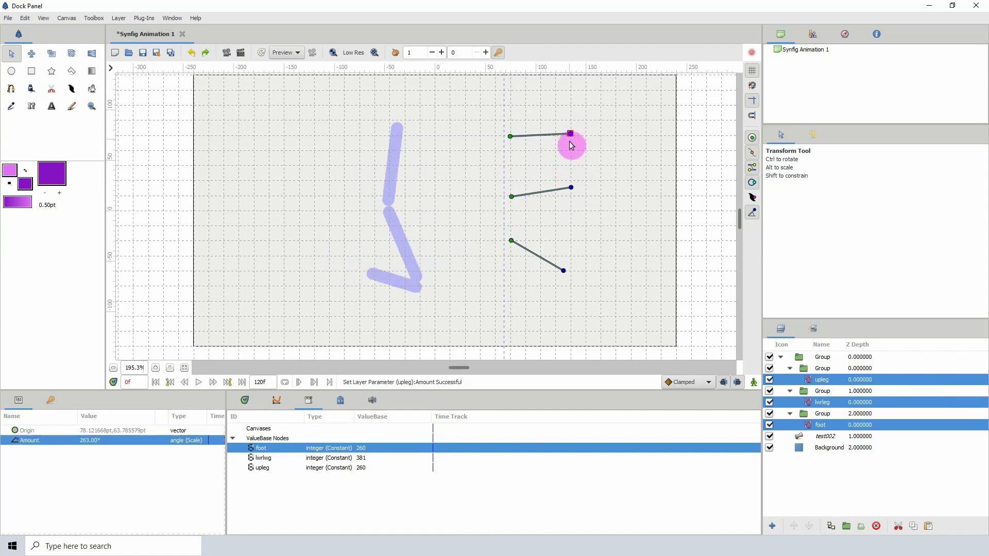